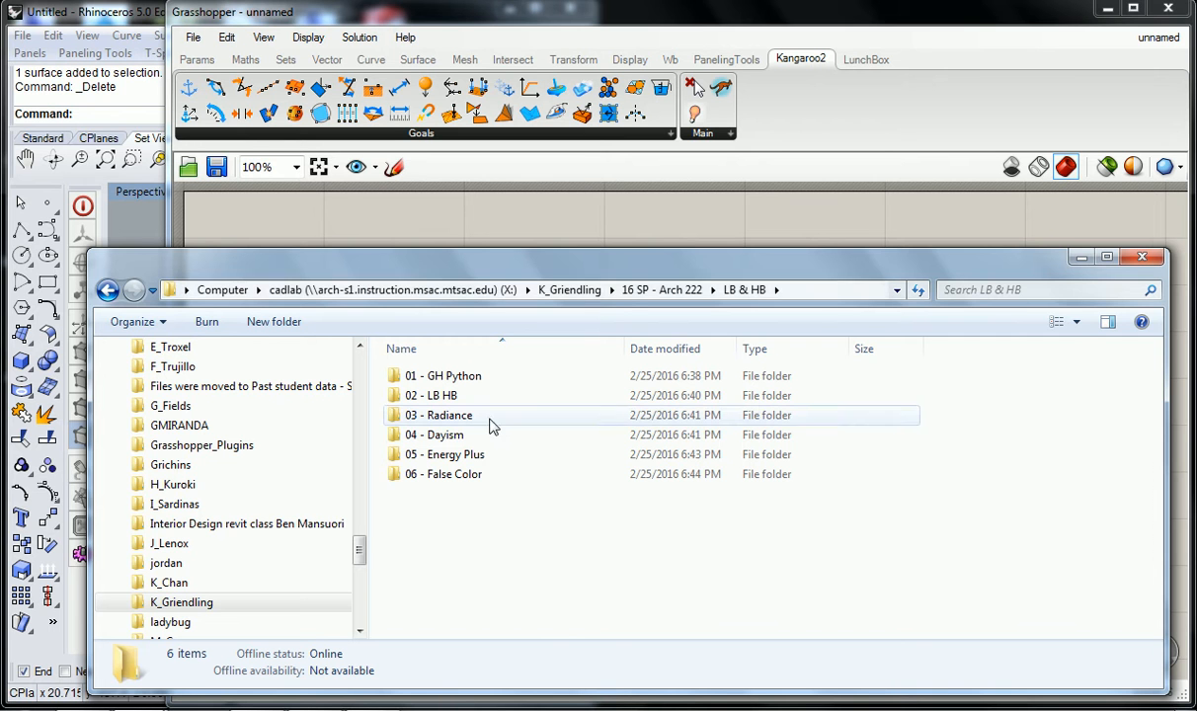
Step: Switch to the web browser and look over the Ladybug + Honeybee group page on the Grasshopper site
key("alt+Tab")
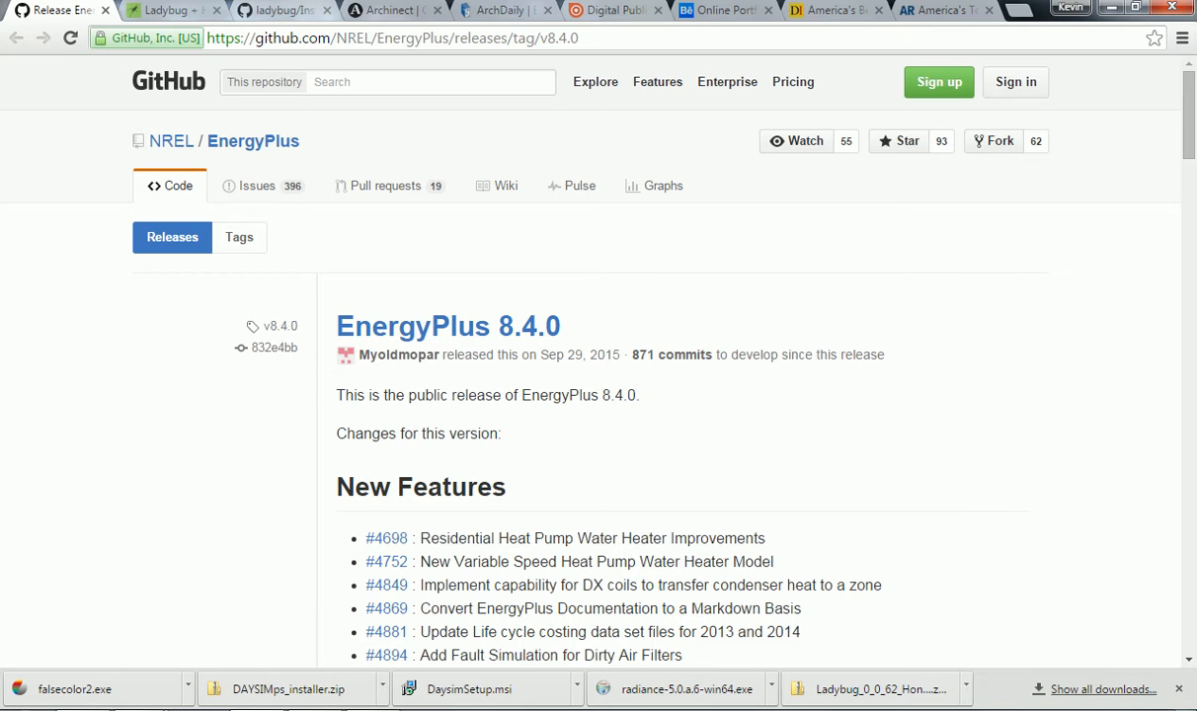
left_click(176, 11)
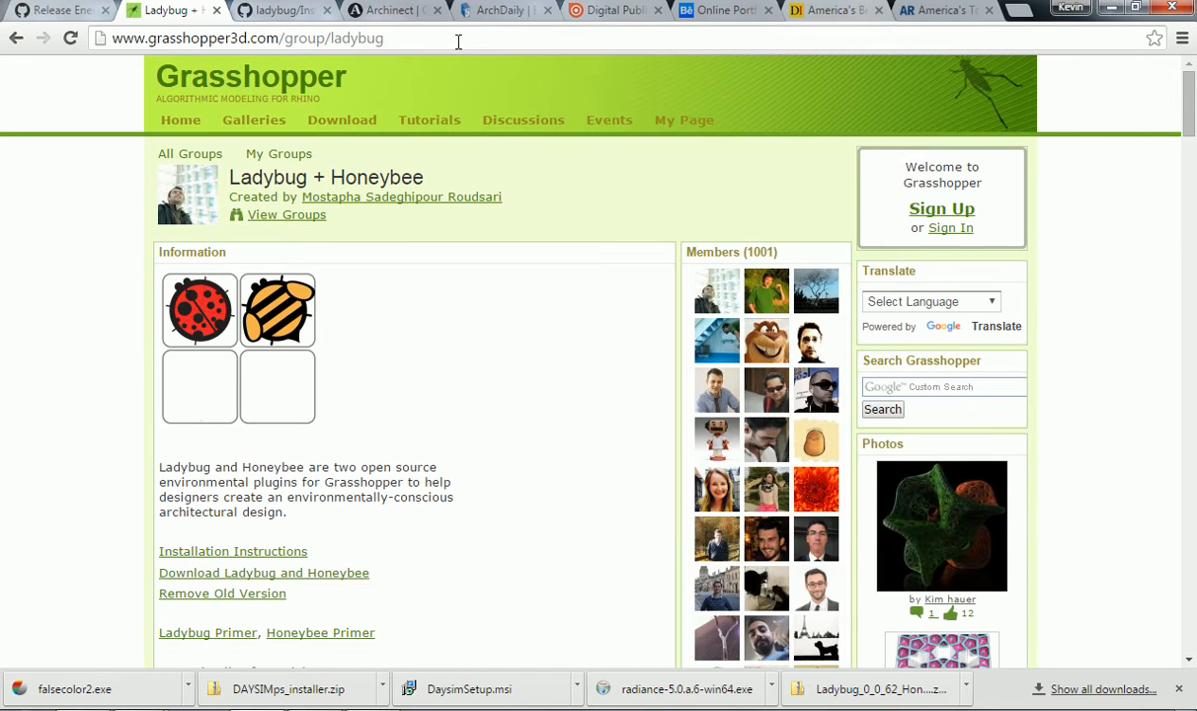
scroll(99, 352, "down", 3)
scroll(104, 346, "up", 3)
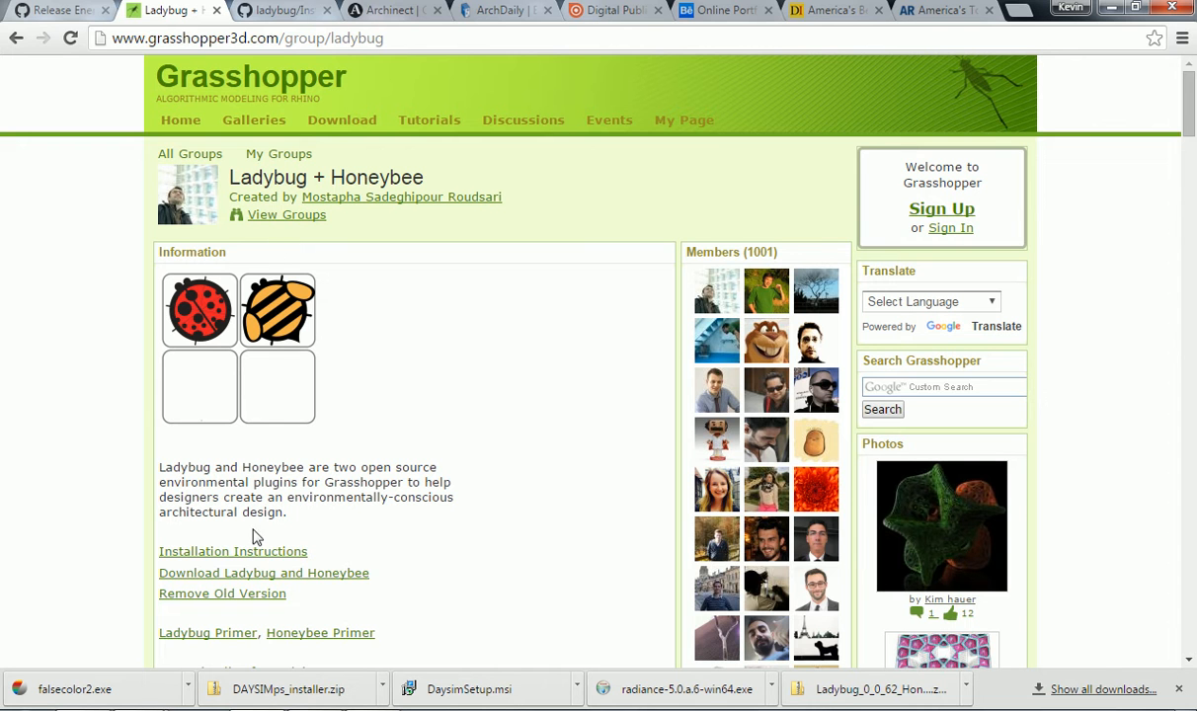
Step: Review the Ladybug and Honeybee installation instructions on GitHub and dismiss the list of downloaded files
left_click(276, 14)
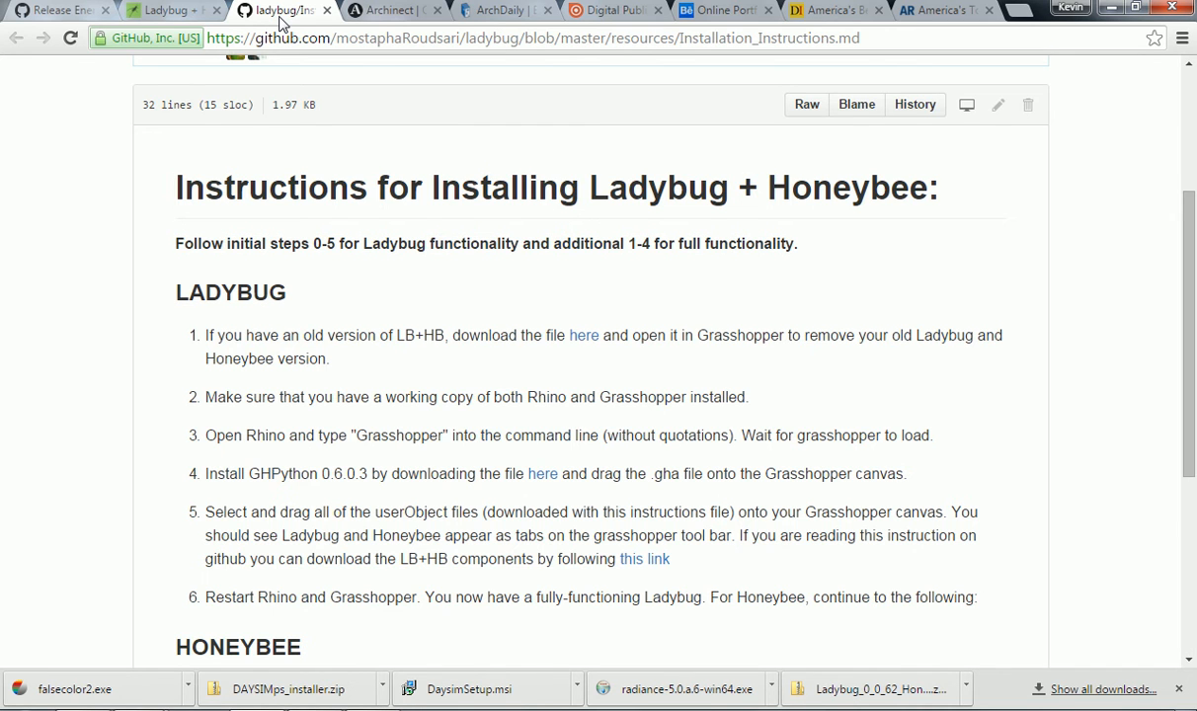
scroll(104, 273, "down", 4)
scroll(99, 326, "up", 3)
scroll(100, 329, "down", 2)
scroll(99, 329, "up", 1)
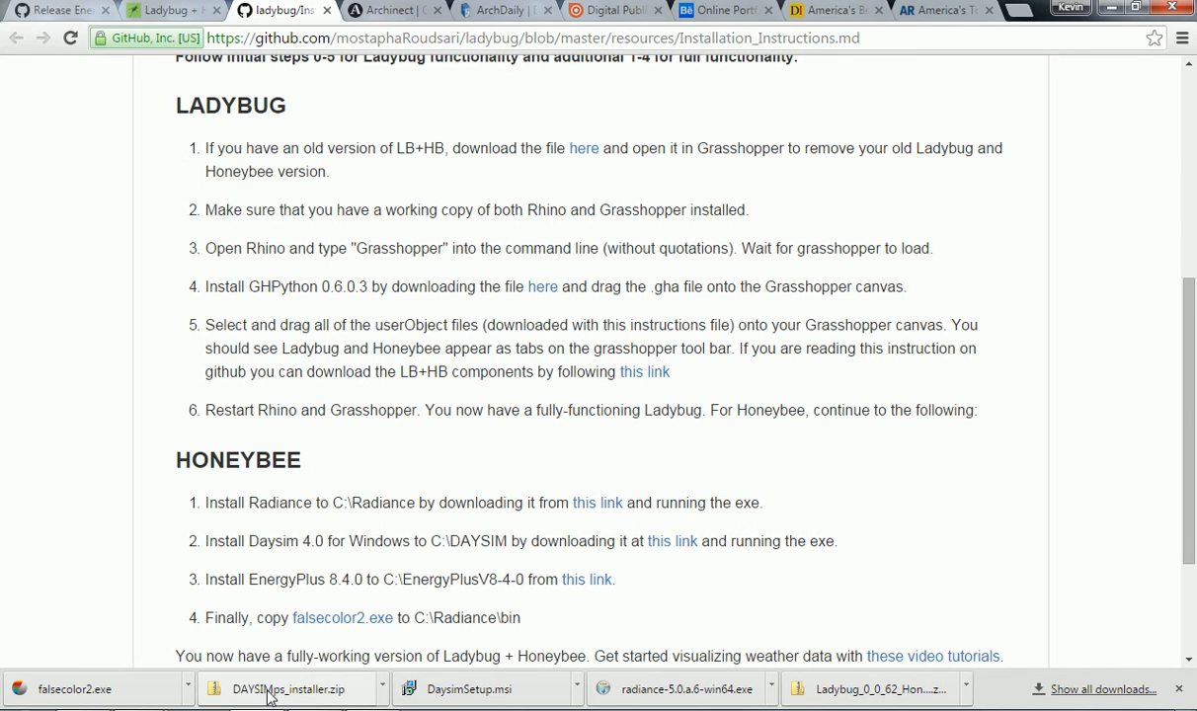
left_click(1178, 689)
Step: Switch to the file explorer and open the 01 - GH Python folder inside LB & HB
key("alt+Tab")
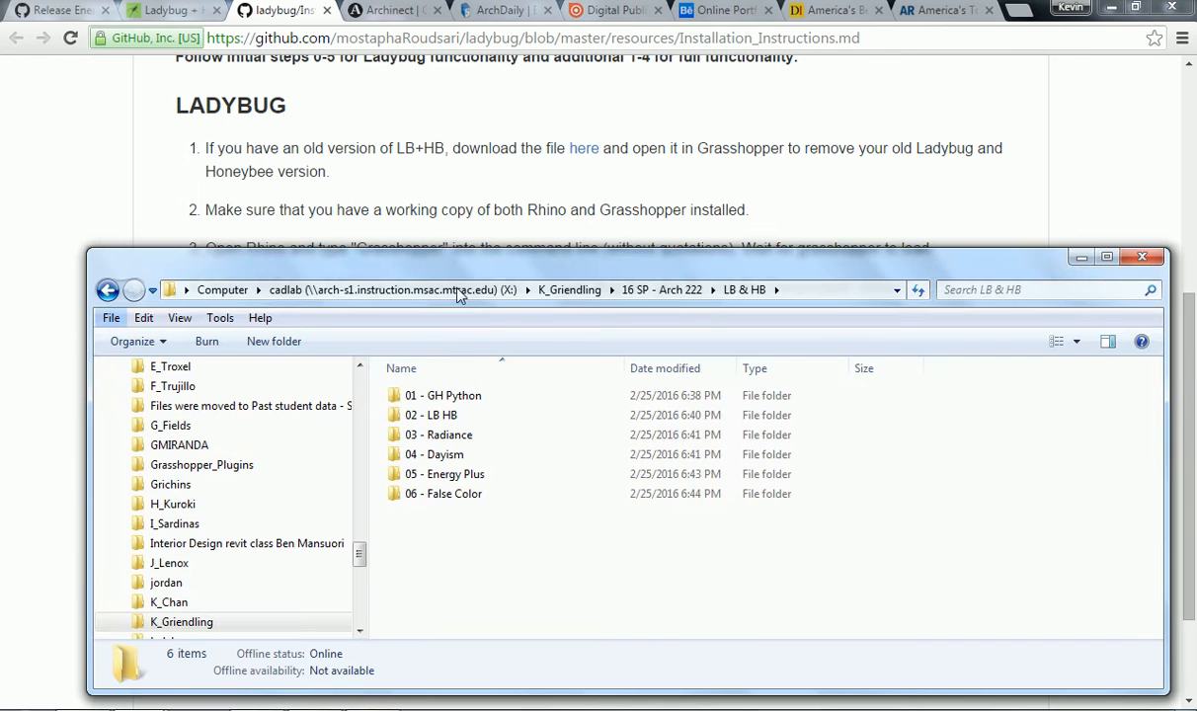
left_click(464, 395)
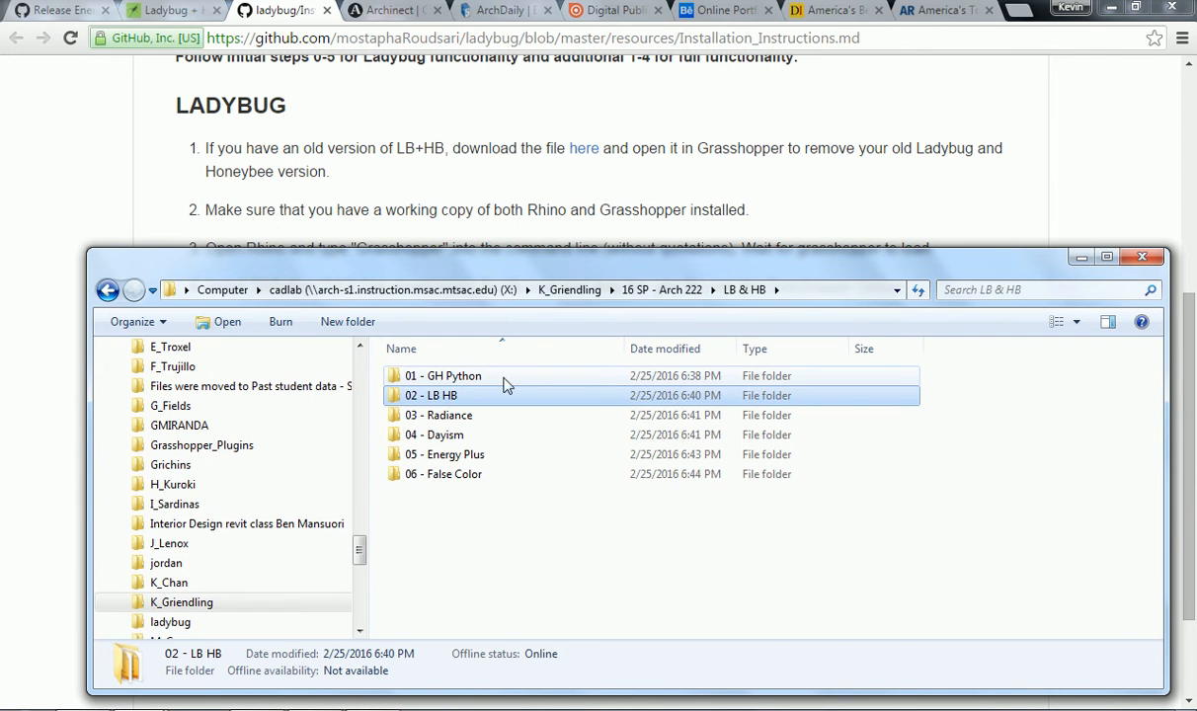
left_click(456, 376)
double_click(456, 376)
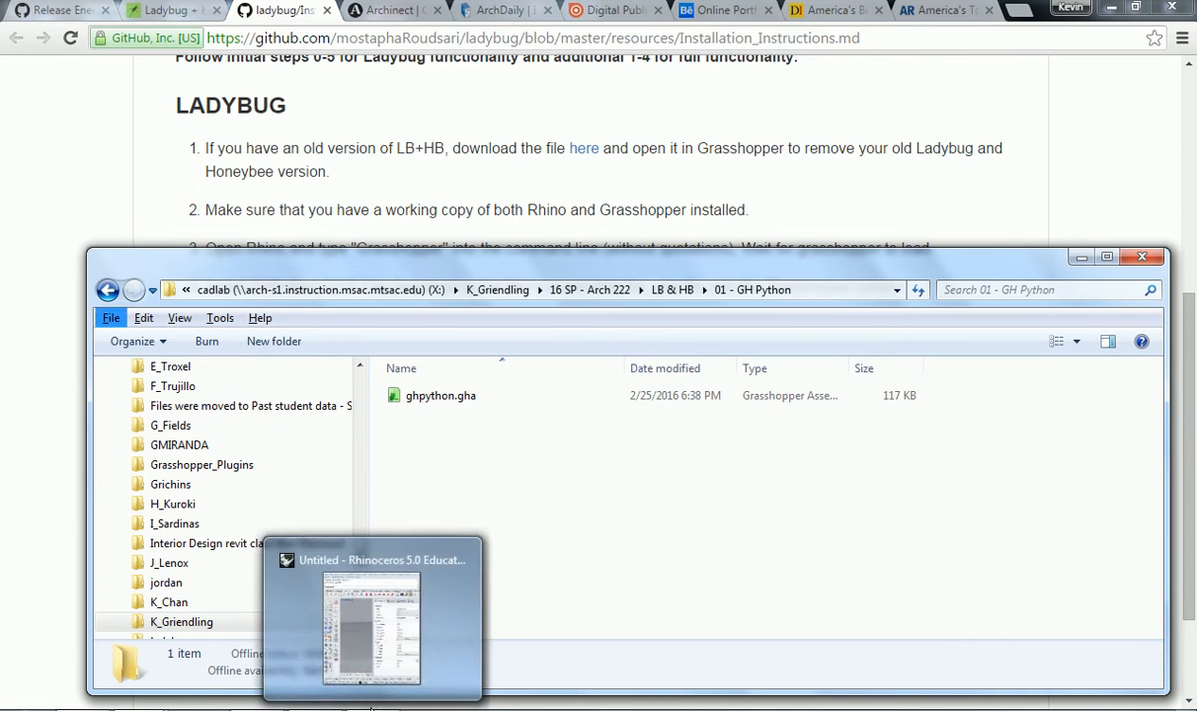
Step: Install GHPython by dropping ghpython.gha from the 01 - GH Python folder onto the Grasshopper canvas
key("alt+Tab")
left_click(625, 314)
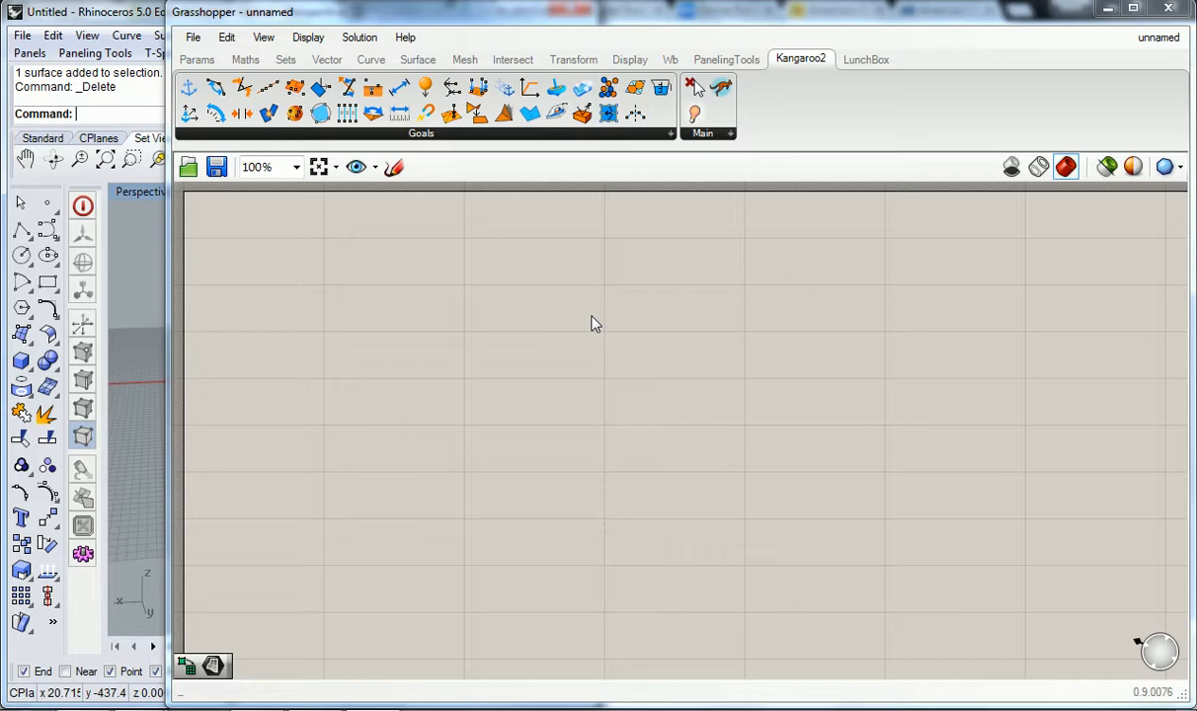
key("alt+Tab")
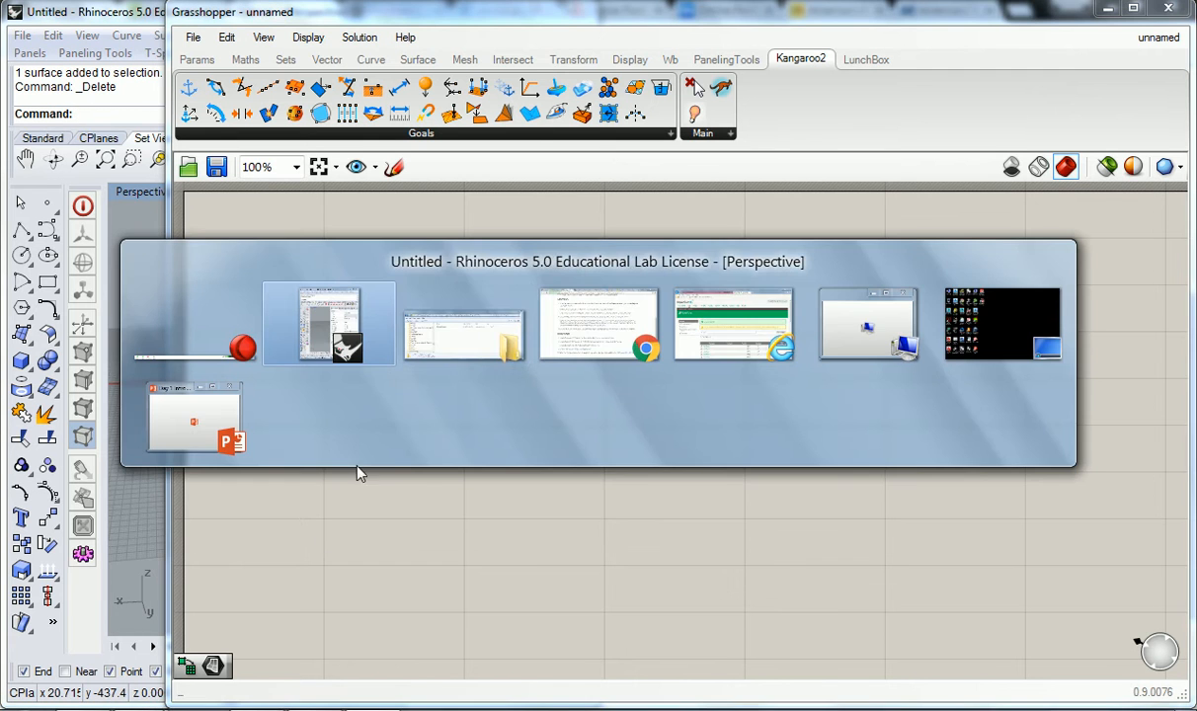
left_click(432, 323)
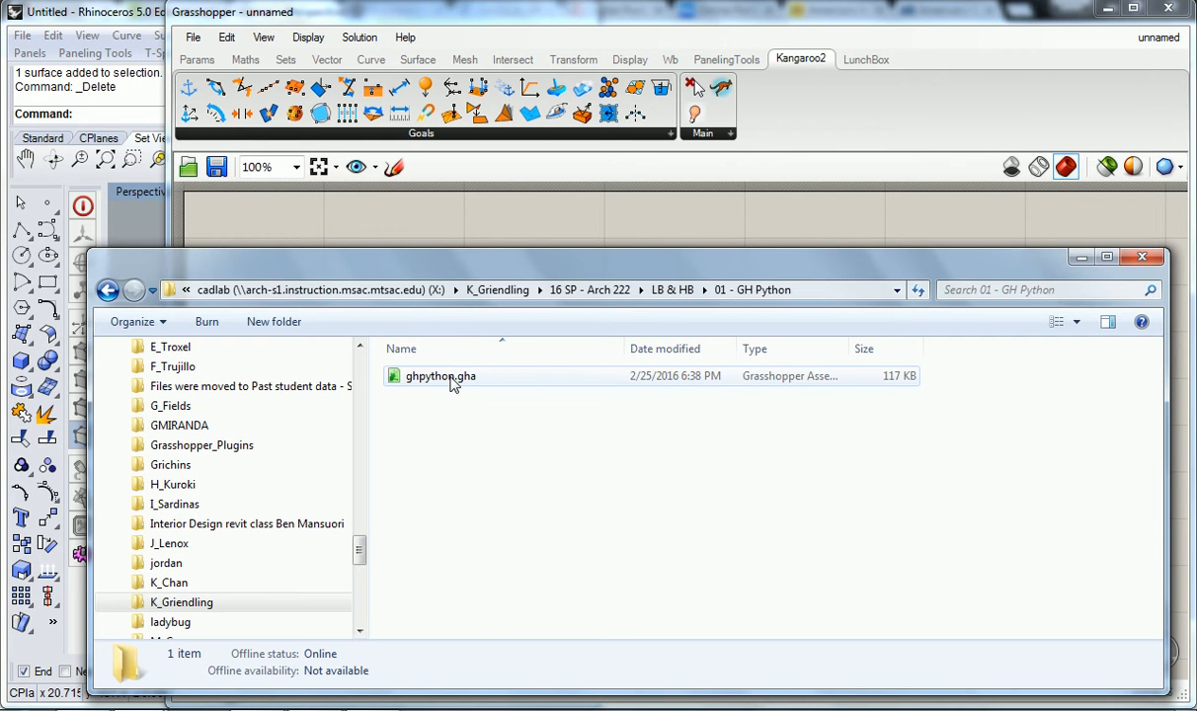
left_click_drag(451, 383, 472, 214)
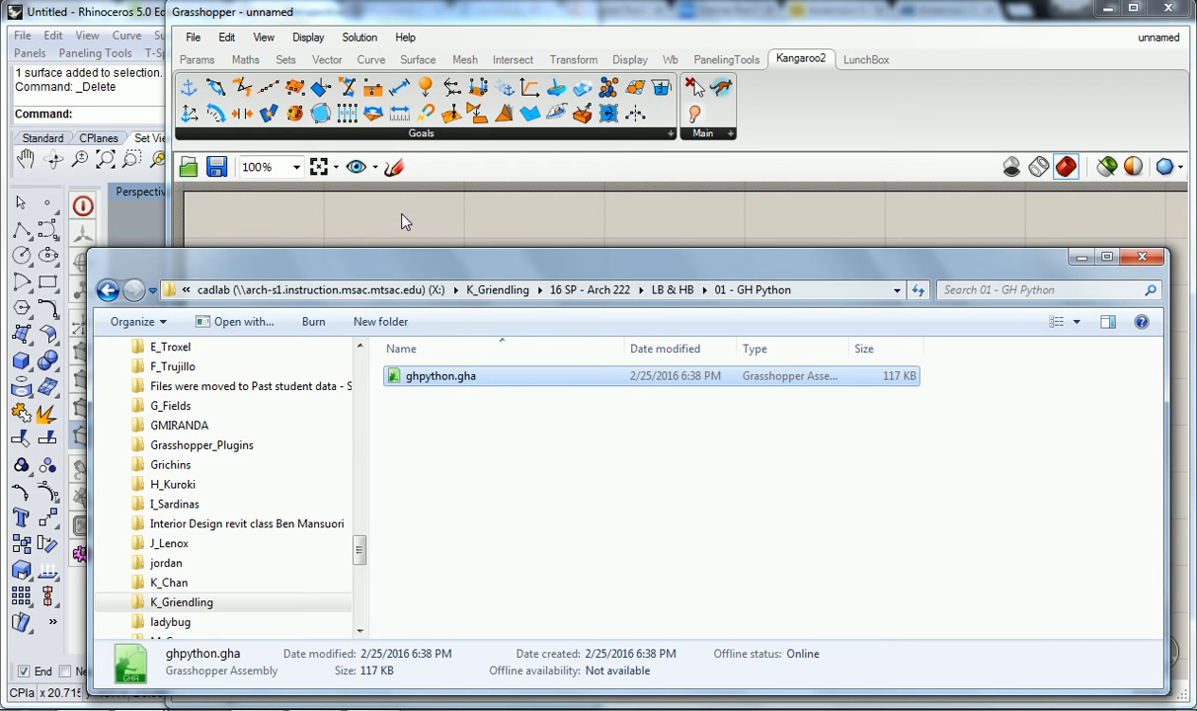
left_click_drag(402, 215, 402, 214)
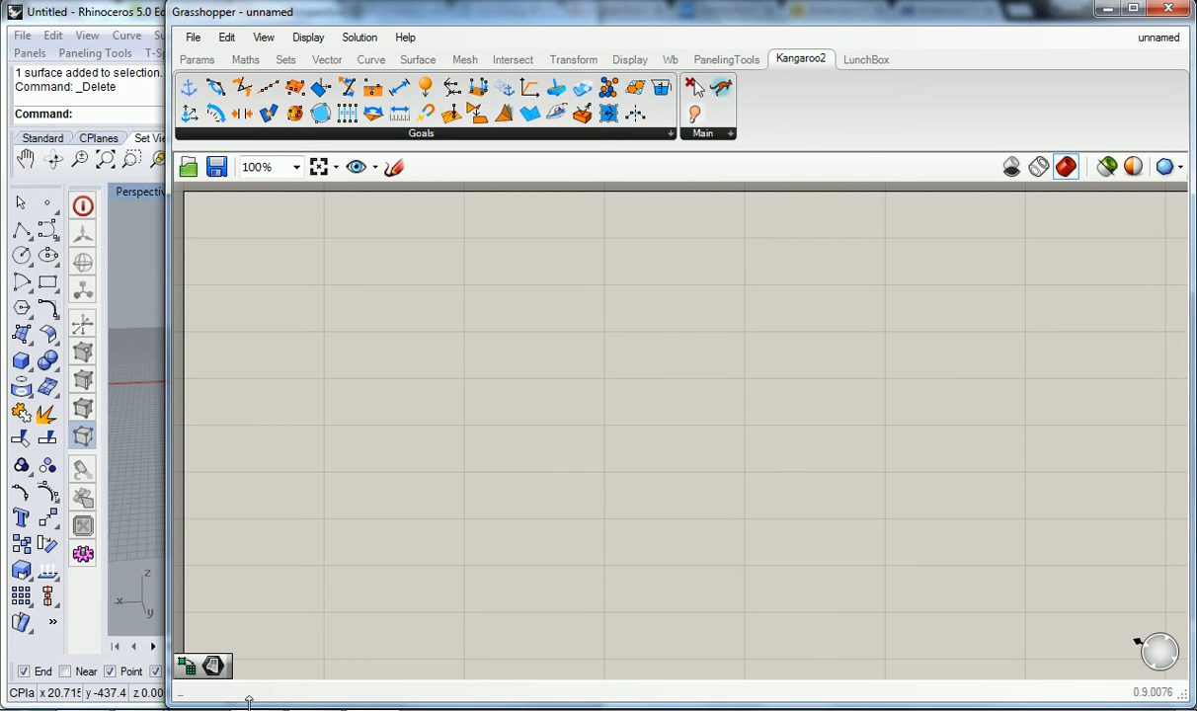
Step: Return to the file explorer, go up to 16 SP - Arch 222, and reopen LB & HB and its 01 - GH Python folder
key("alt+Tab")
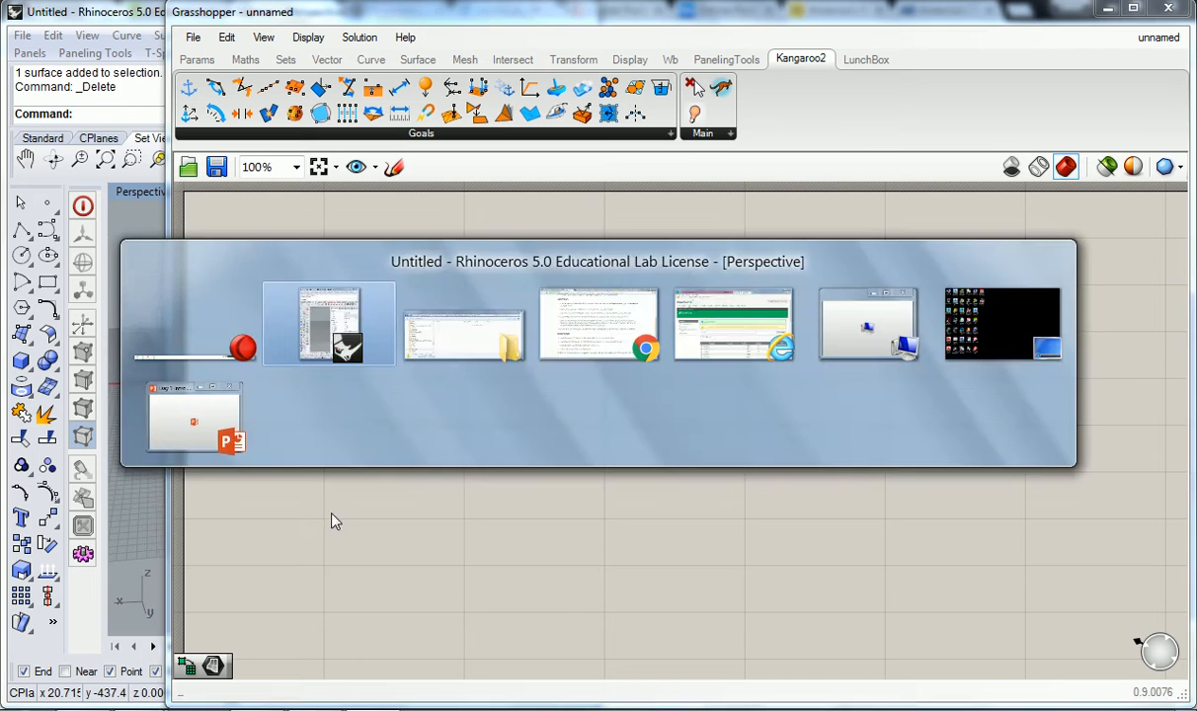
left_click(491, 338)
left_click(677, 290)
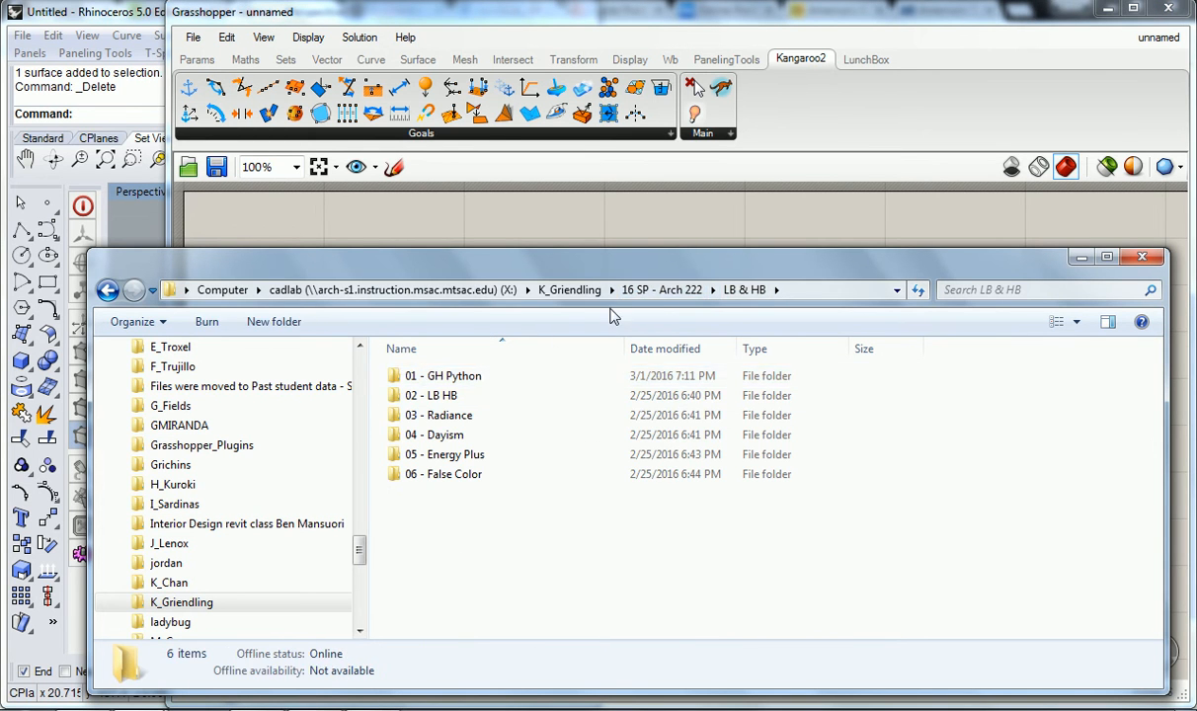
left_click(661, 289)
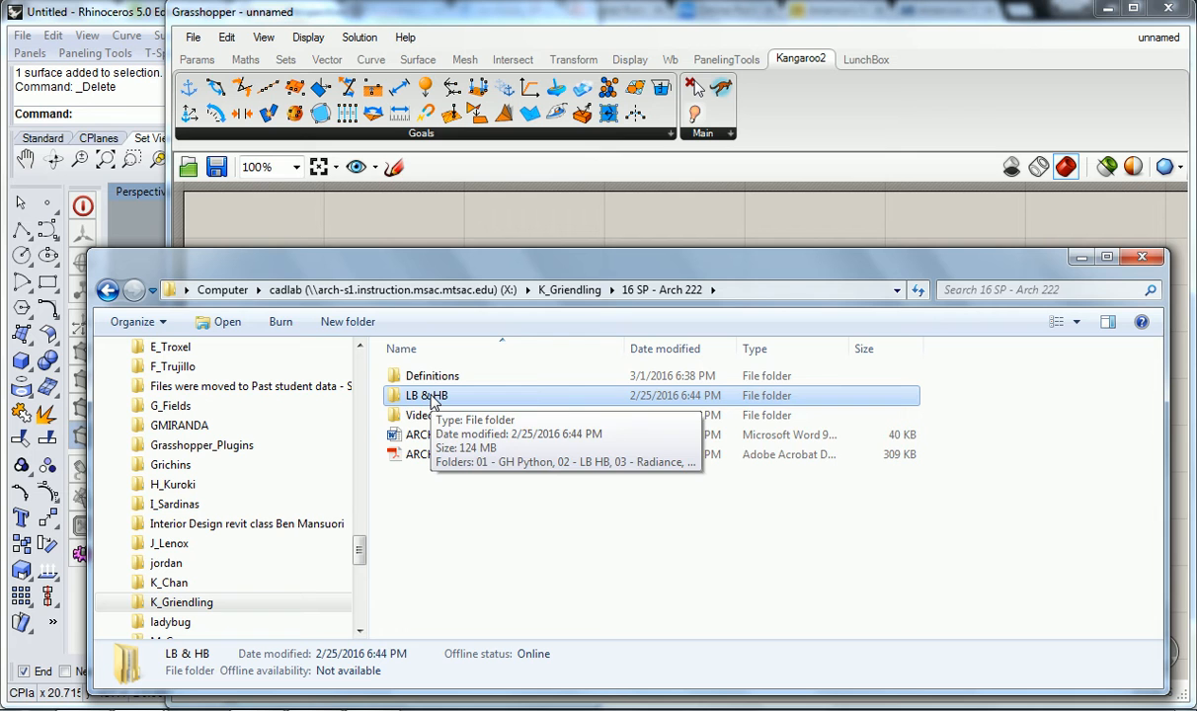
double_click(431, 399)
double_click(449, 377)
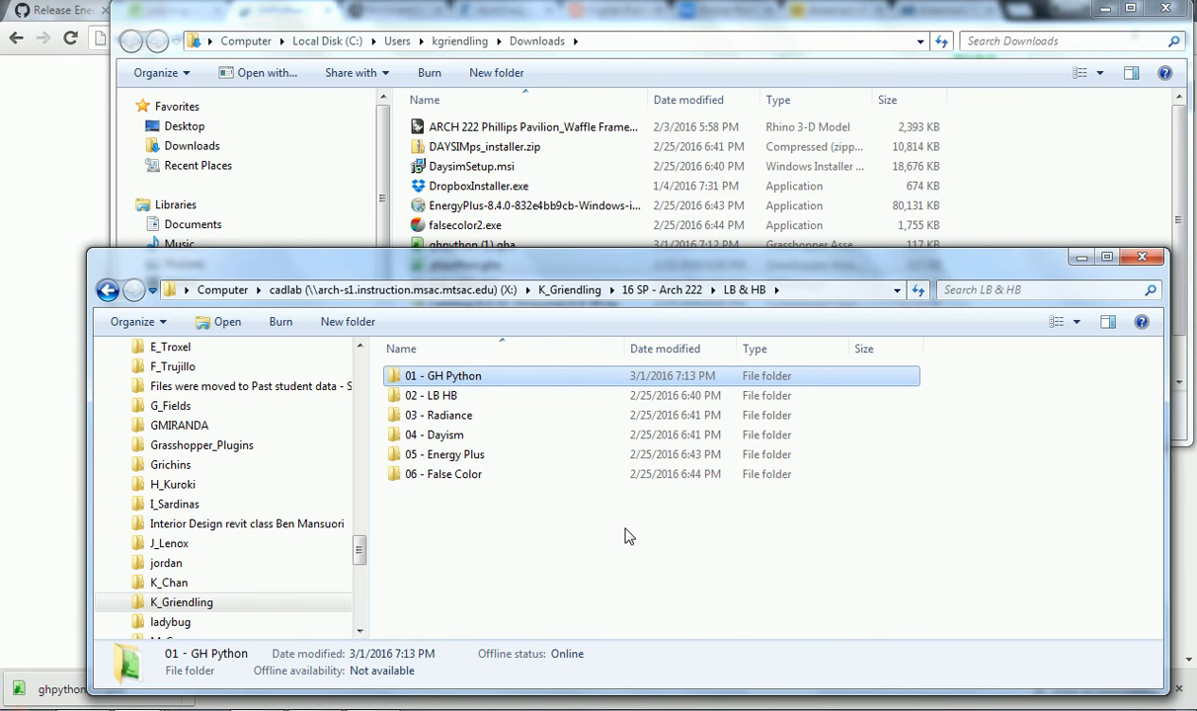
Step: Show where the LB & HB folder sits in 16 SP - Arch 222 and check its 01 - GH Python subfolder
left_click(426, 395)
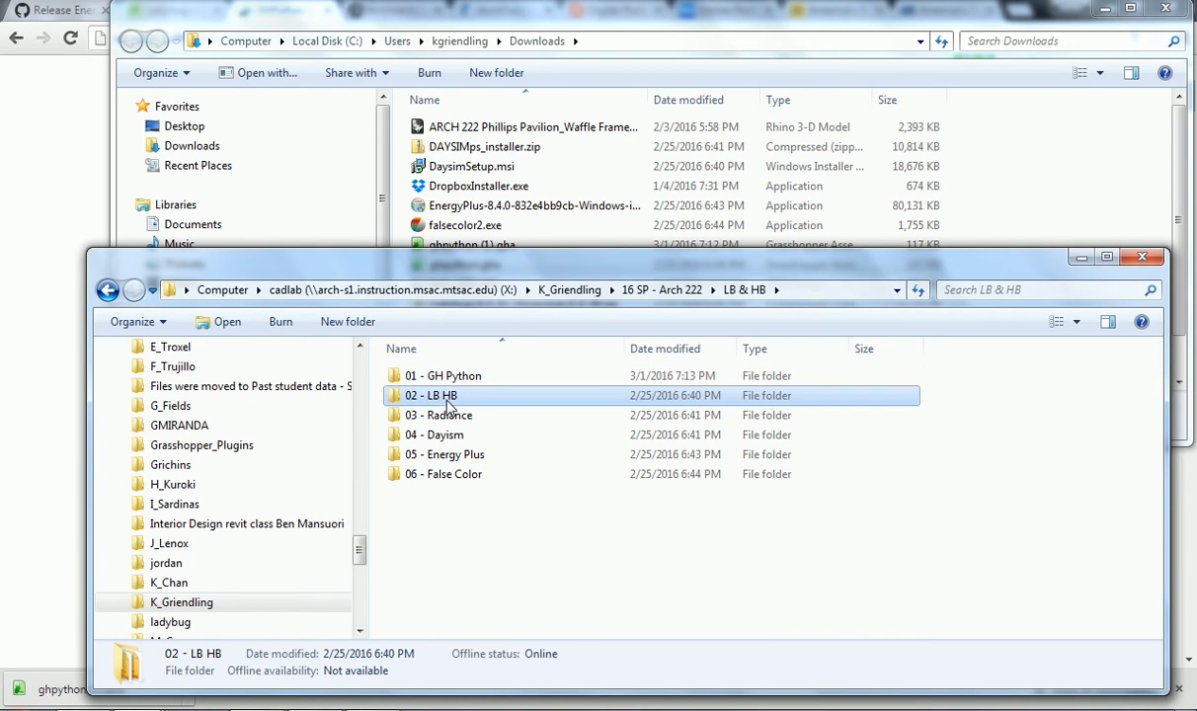
left_click(660, 290)
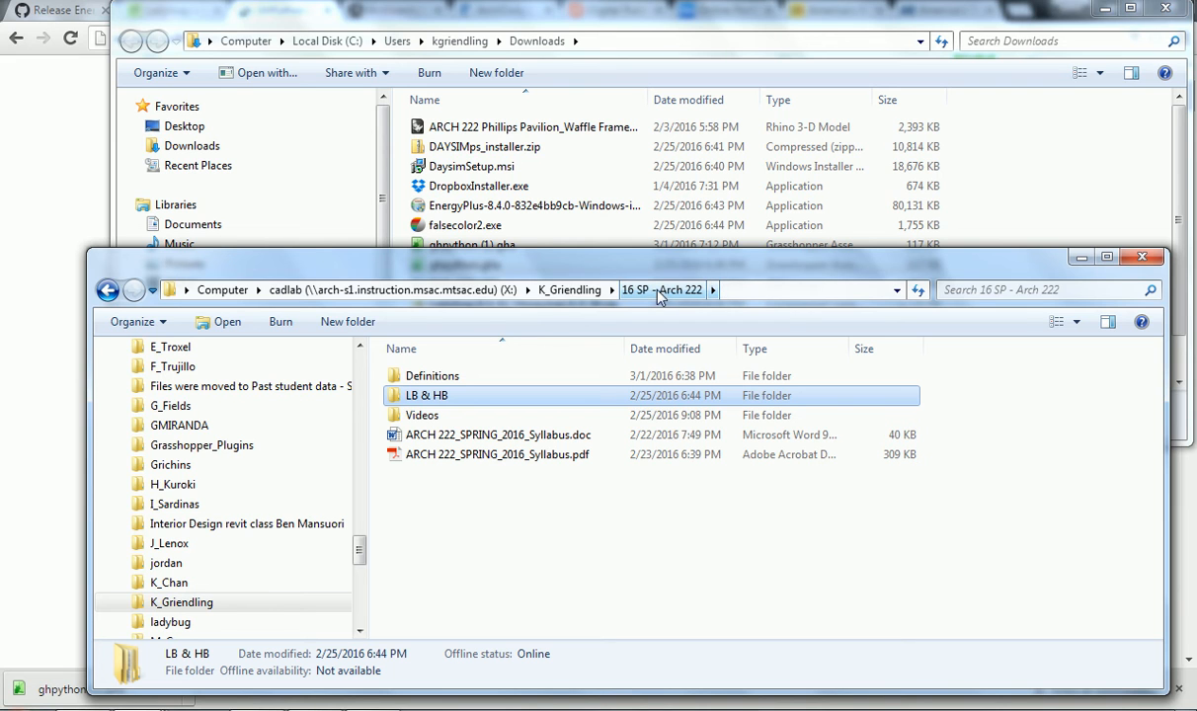
left_click(424, 399)
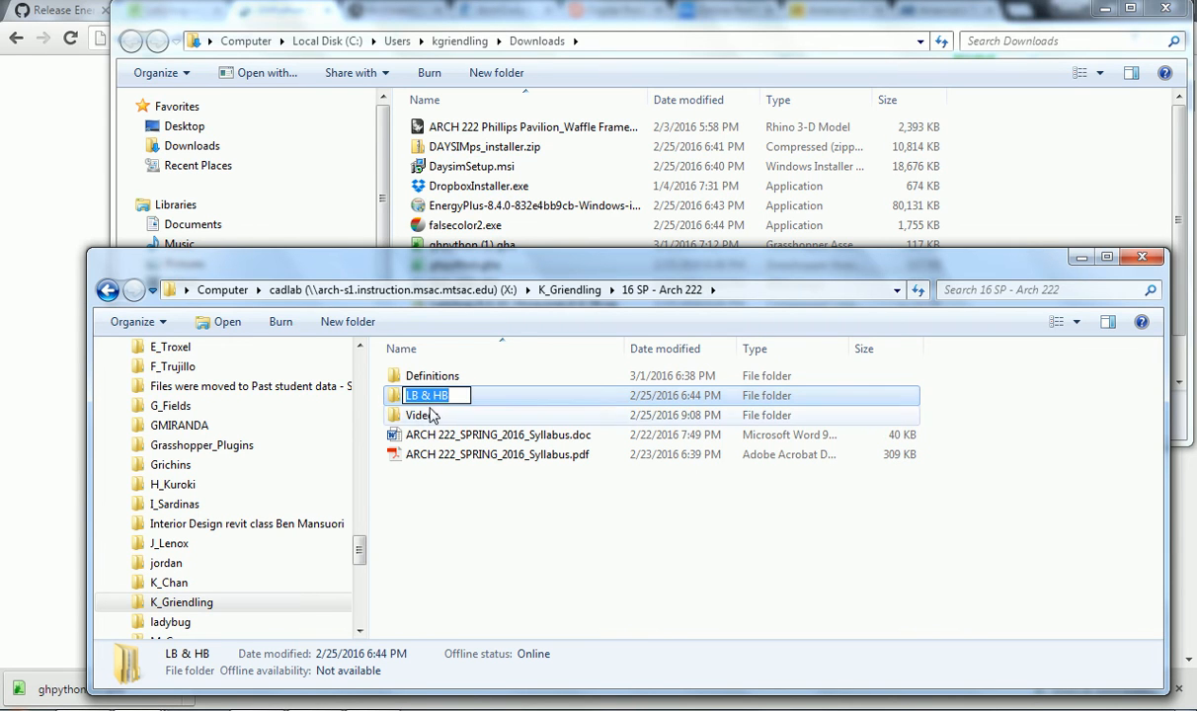
left_click(397, 394)
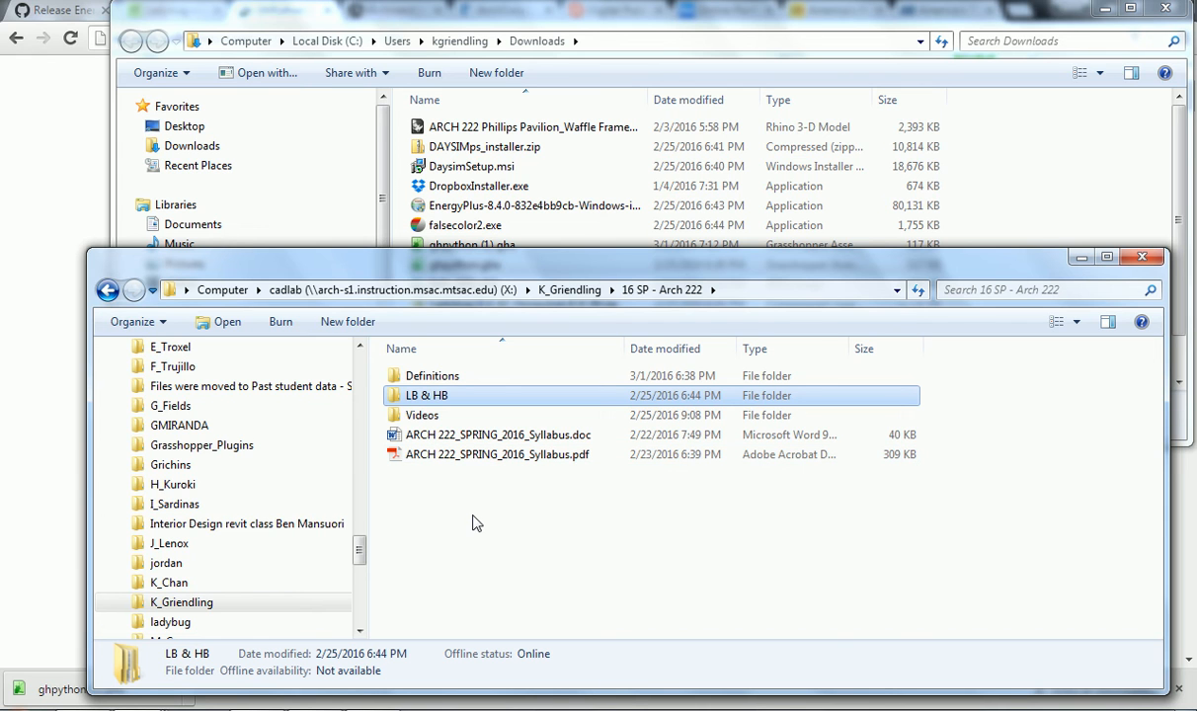
double_click(441, 395)
double_click(450, 377)
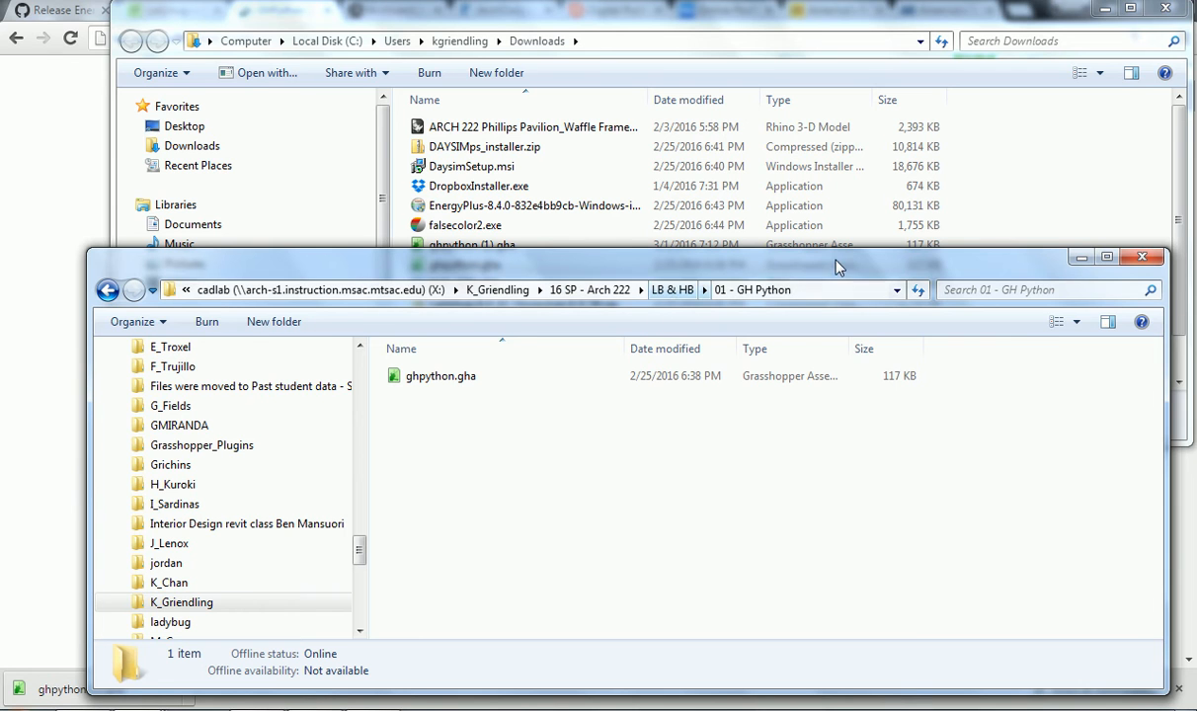
left_click(669, 292)
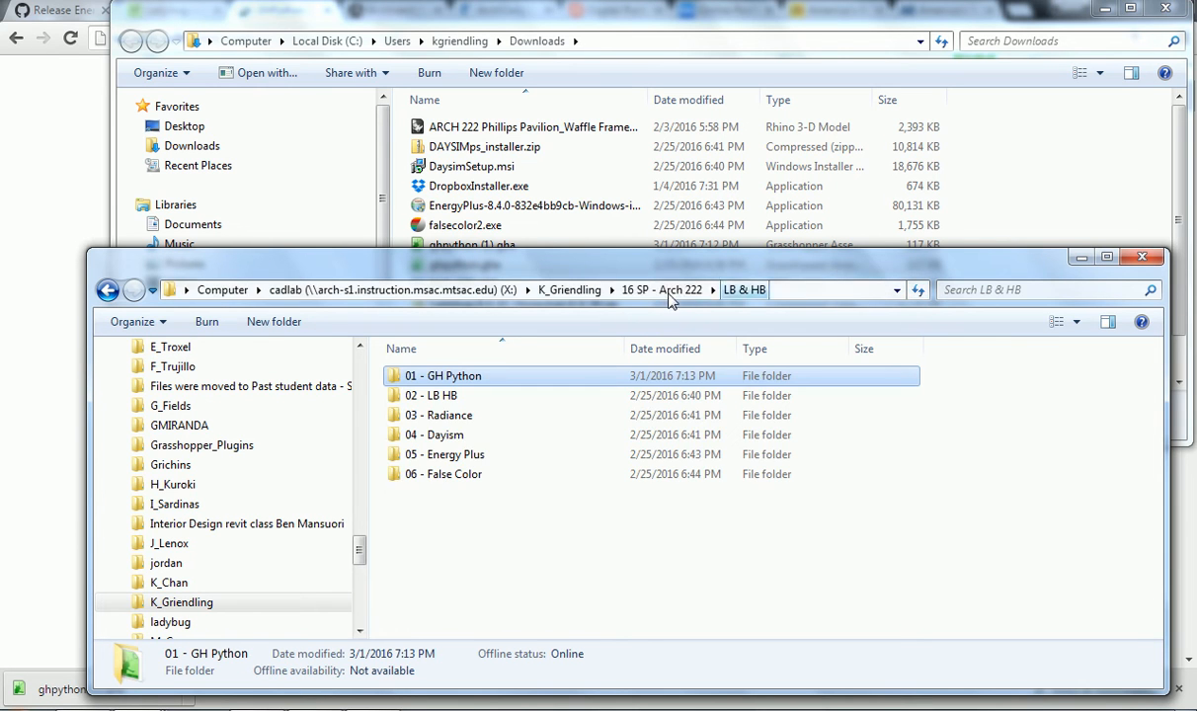
left_click(647, 290)
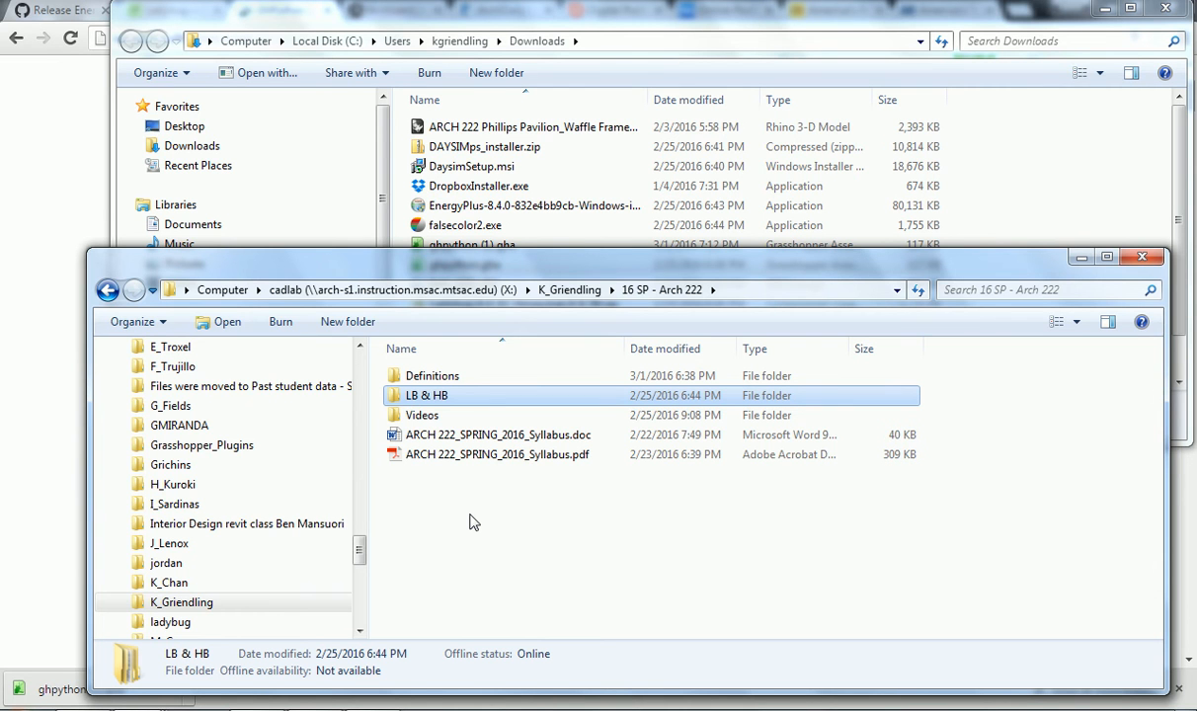
Step: Load ghpython.gha from the LB & HB 01 - GH Python folder into Grasshopper again, skipping all conflicting components
left_click(4, 430)
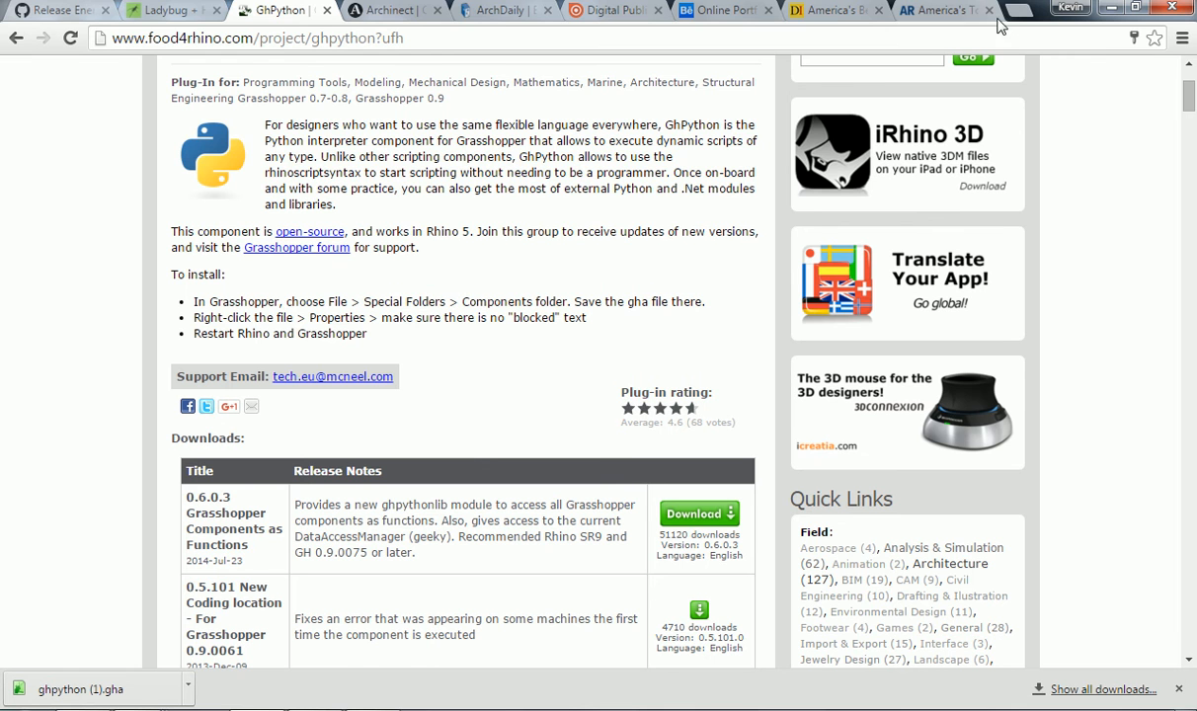
left_click(1110, 8)
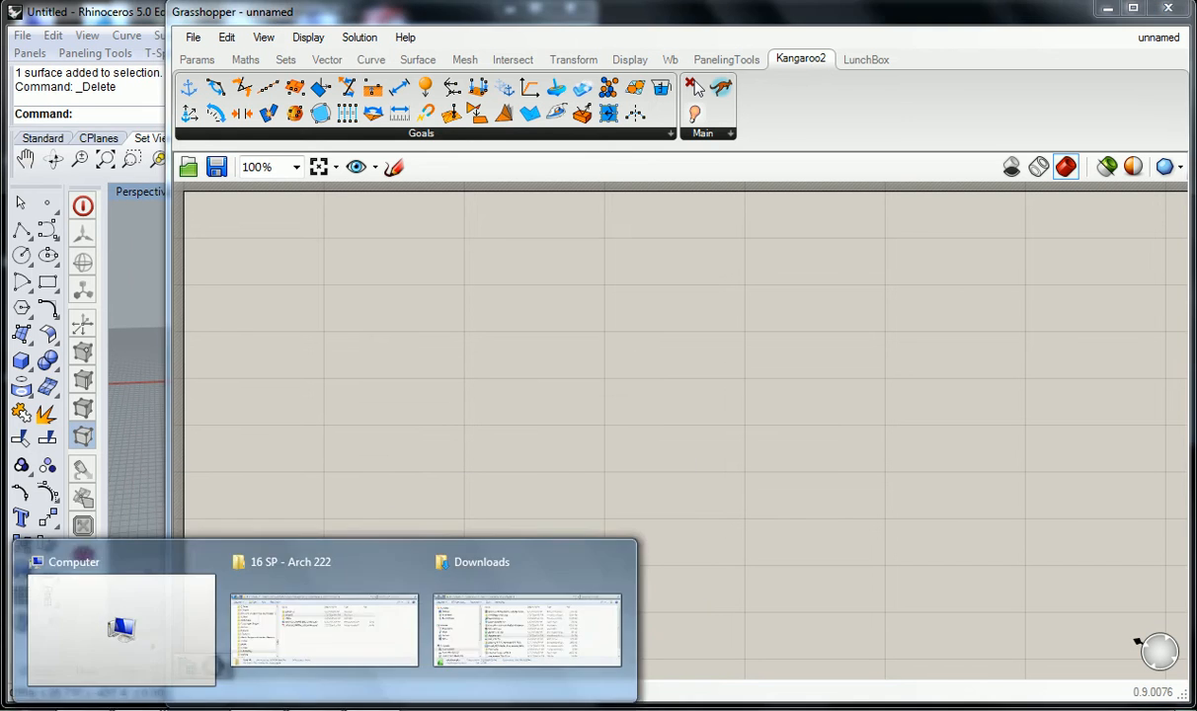
left_click(374, 620)
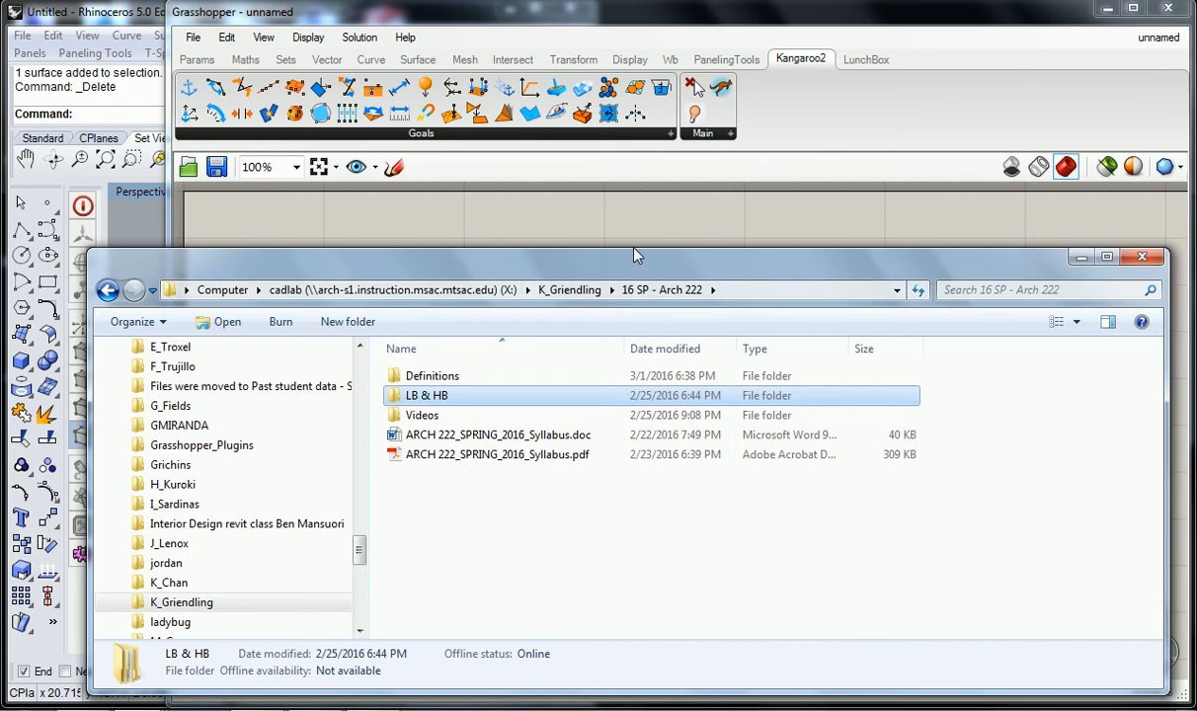
double_click(427, 395)
double_click(440, 376)
left_click_drag(439, 376, 520, 227)
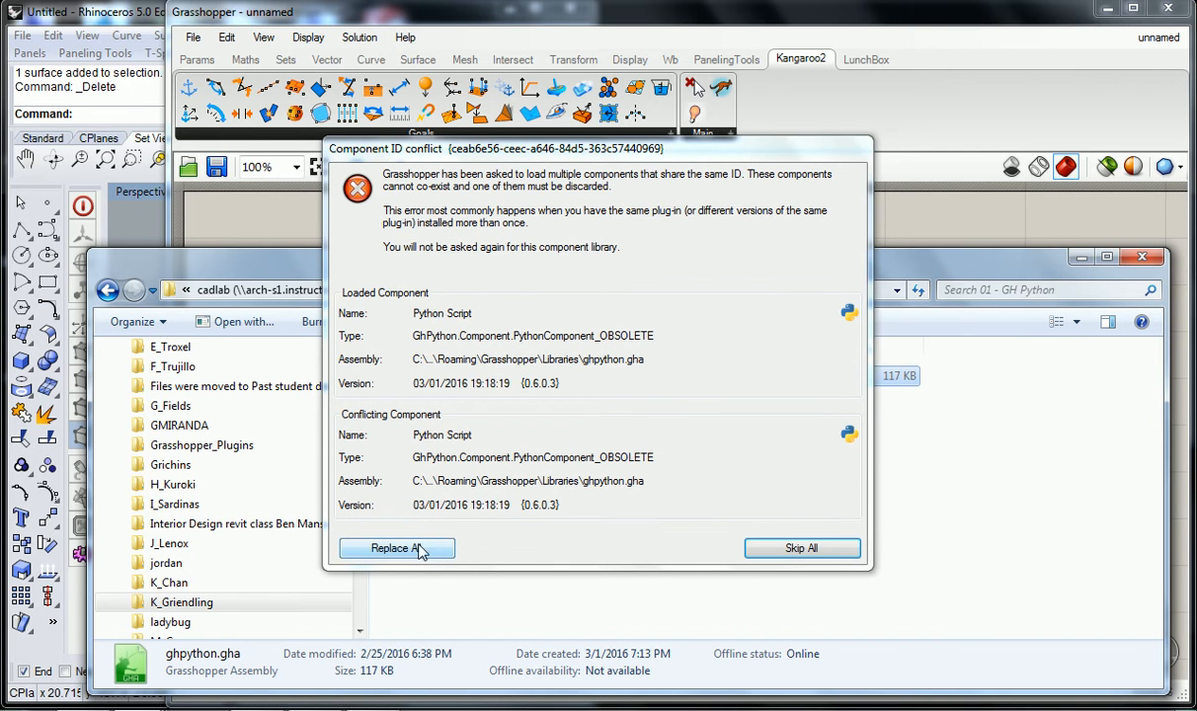
left_click(796, 547)
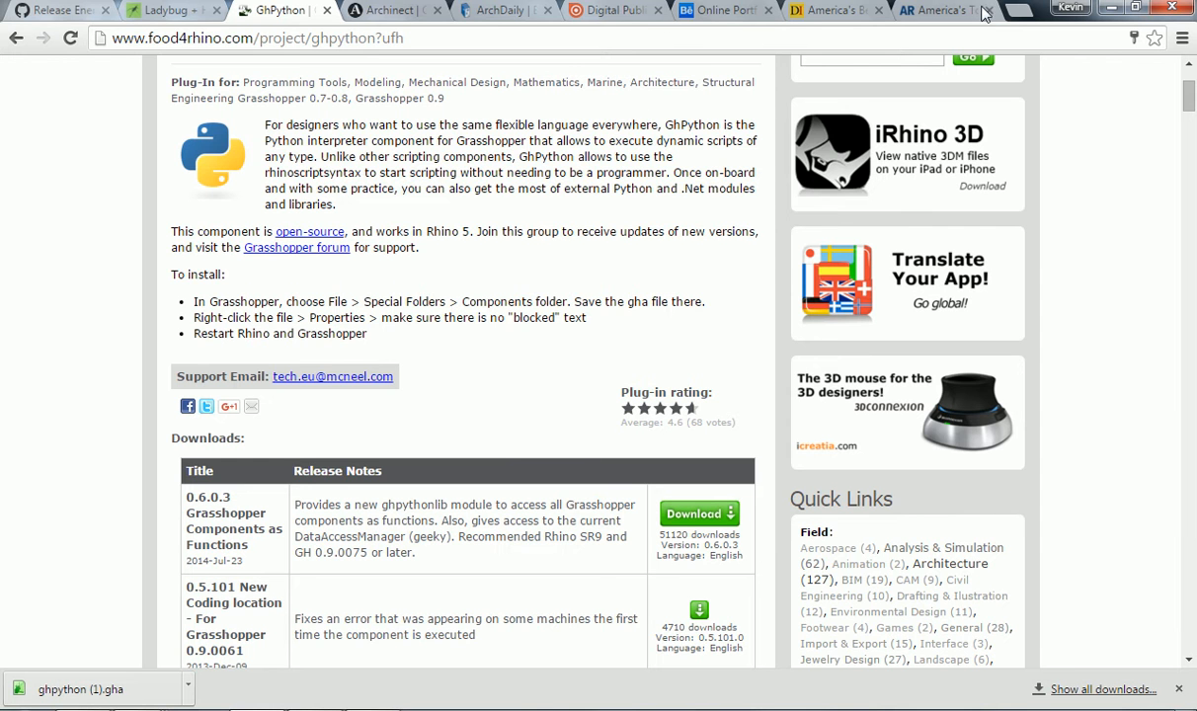
Step: Copy ghpython.gha from the Downloads folder into the 01 - GH Python folder and return to the Grasshopper canvas
left_click_drag(990, 8, 902, 129)
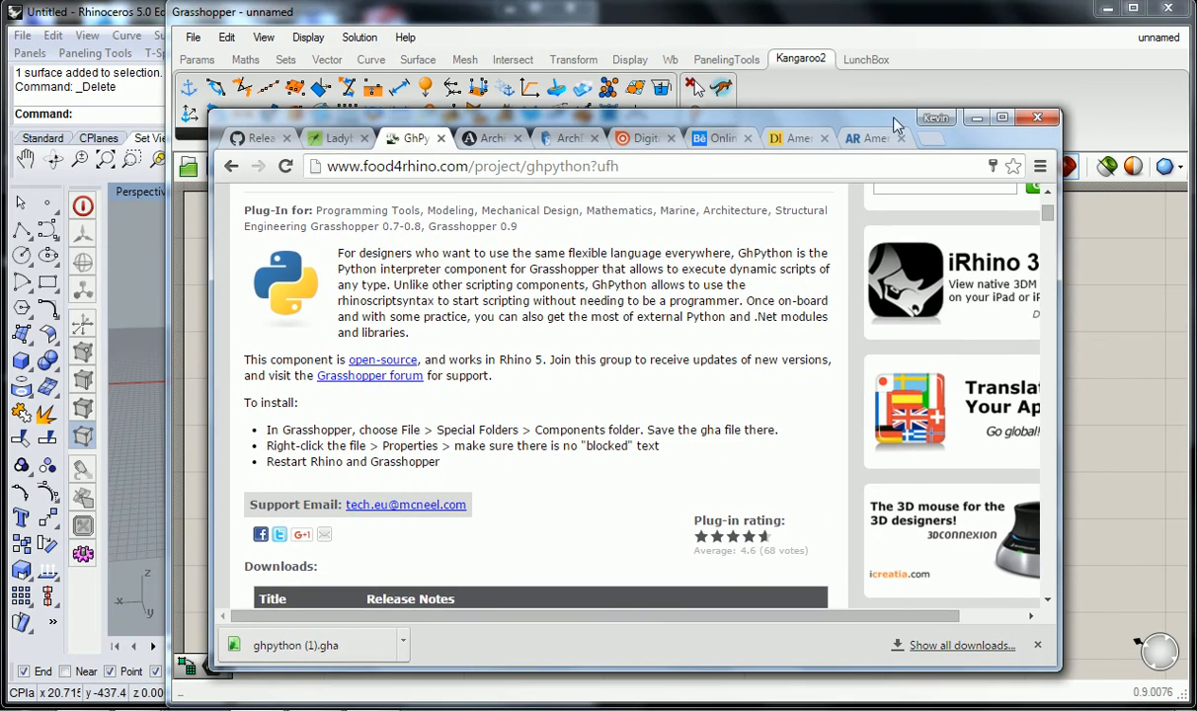
left_click(150, 707)
left_click(386, 619)
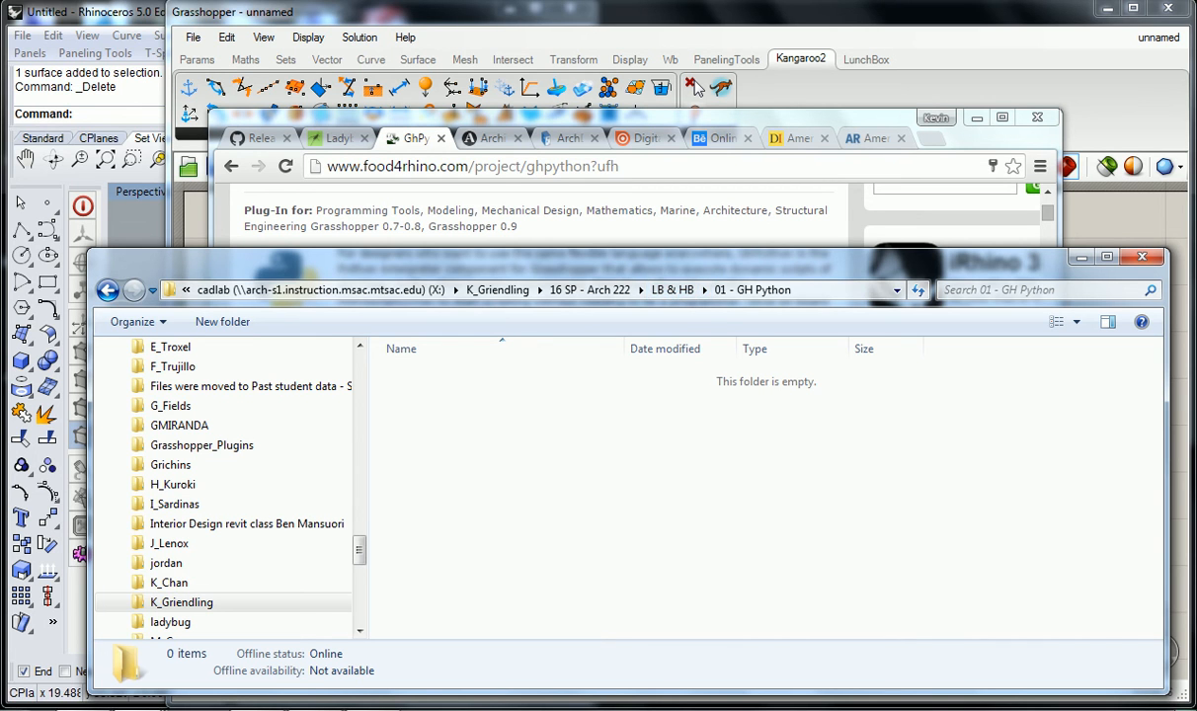
left_click(150, 708)
left_click(489, 620)
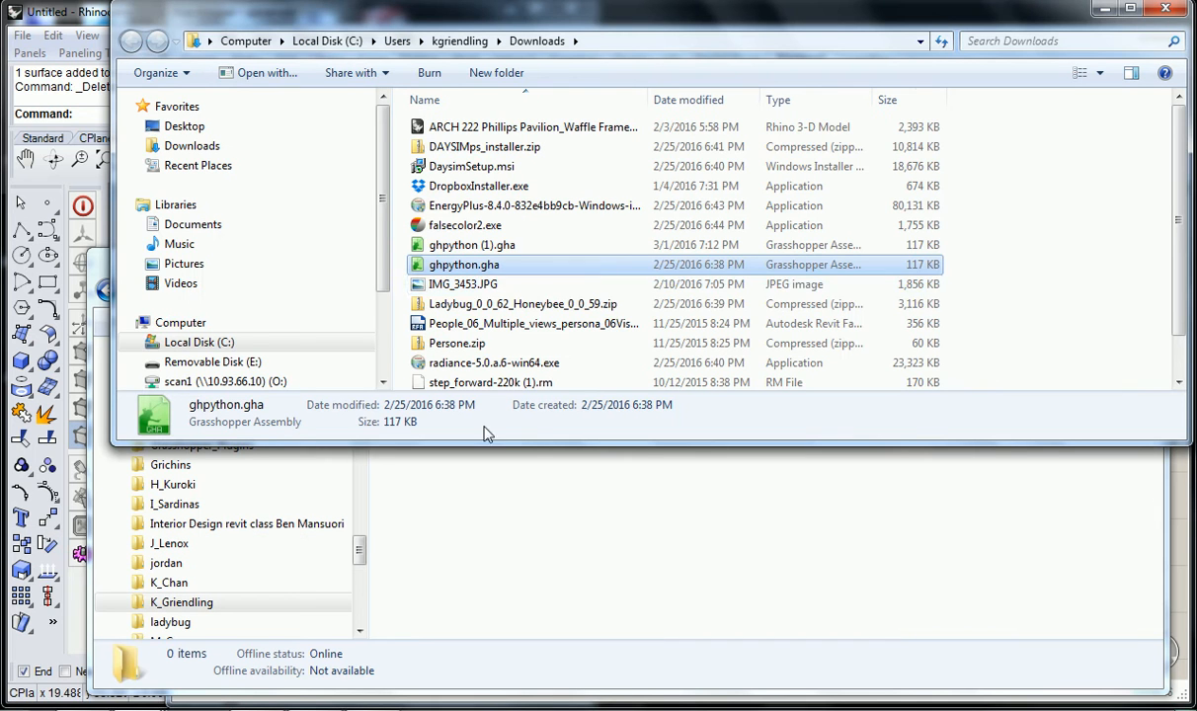
left_click(565, 503)
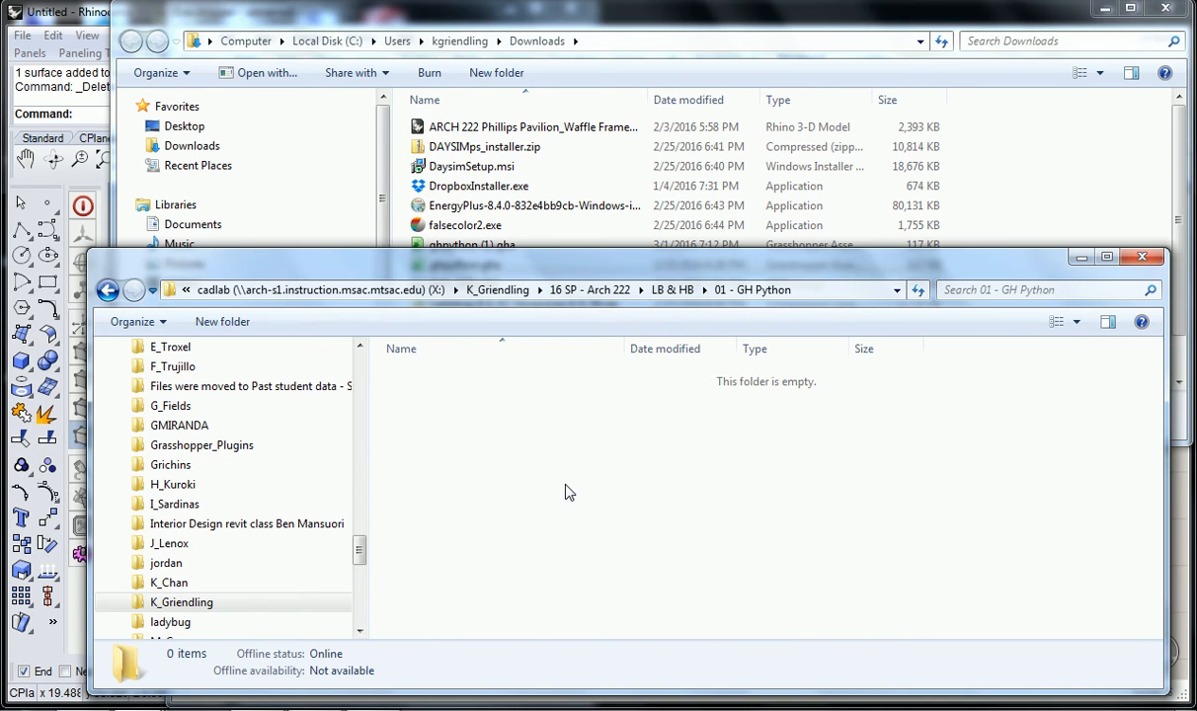
key("ctrl+v")
left_click(1105, 9)
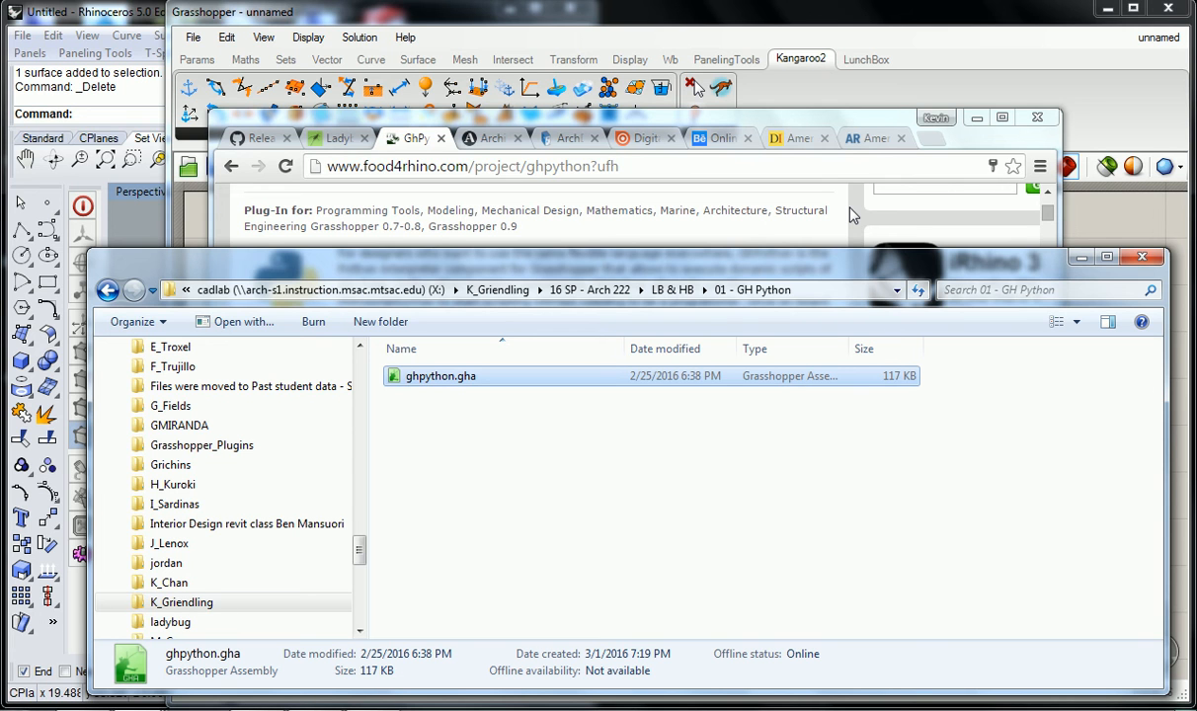
left_click(865, 38)
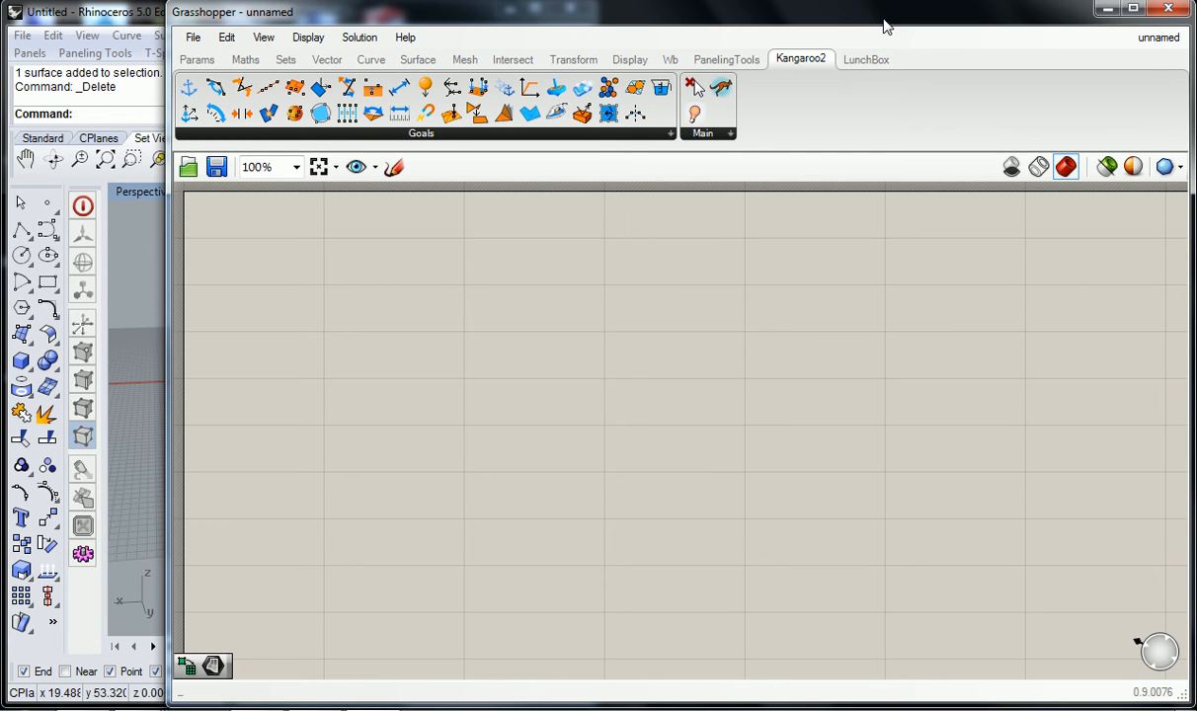
Step: Return to the GitHub installation instructions in the browser and widen the window to read the full Ladybug steps
left_click(256, 702)
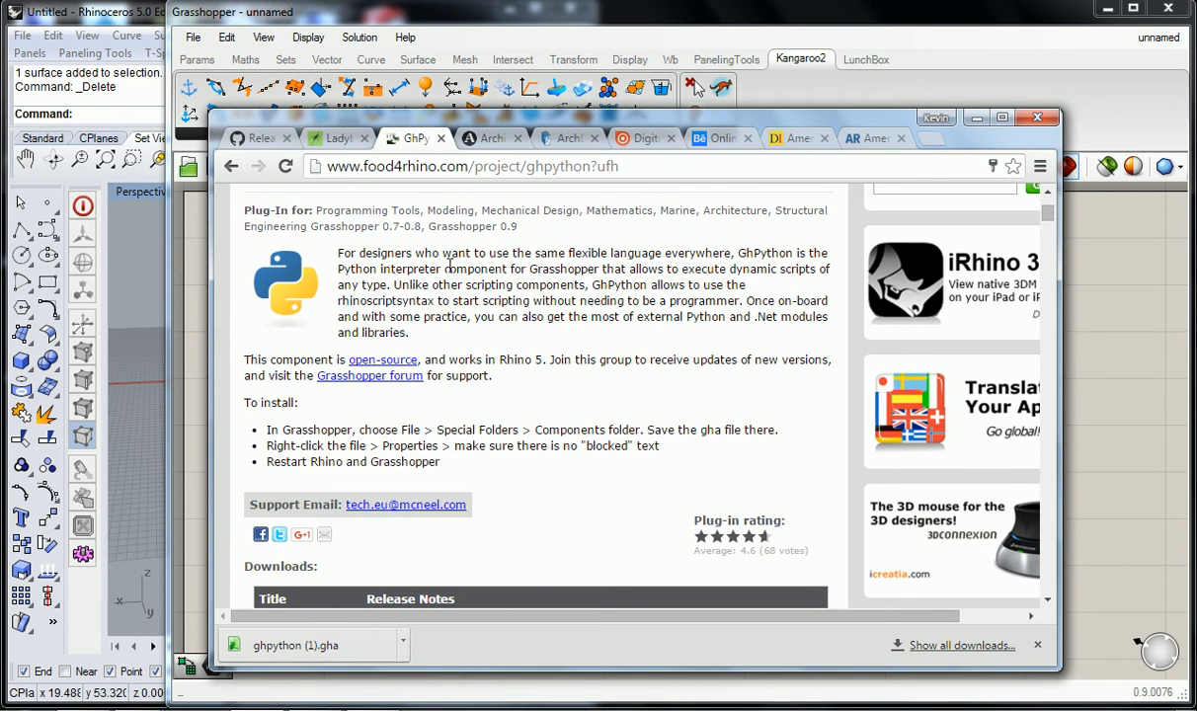
scroll(452, 269, "up", 3)
left_click(229, 165)
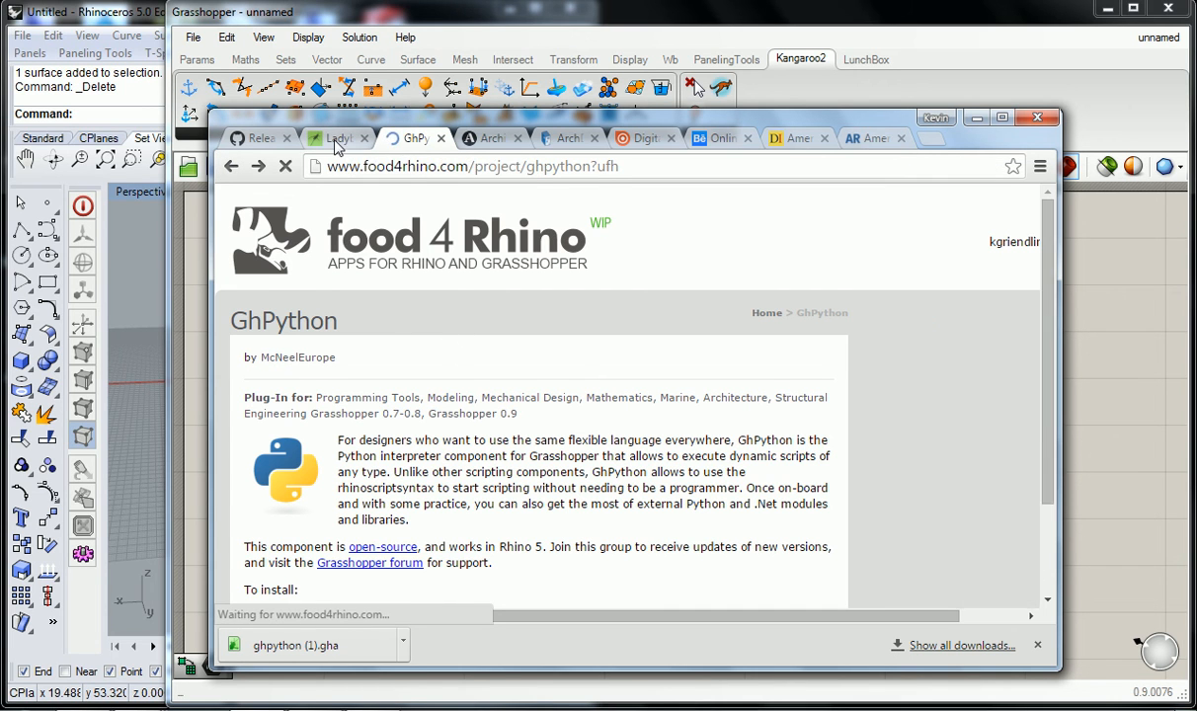
left_click(229, 170)
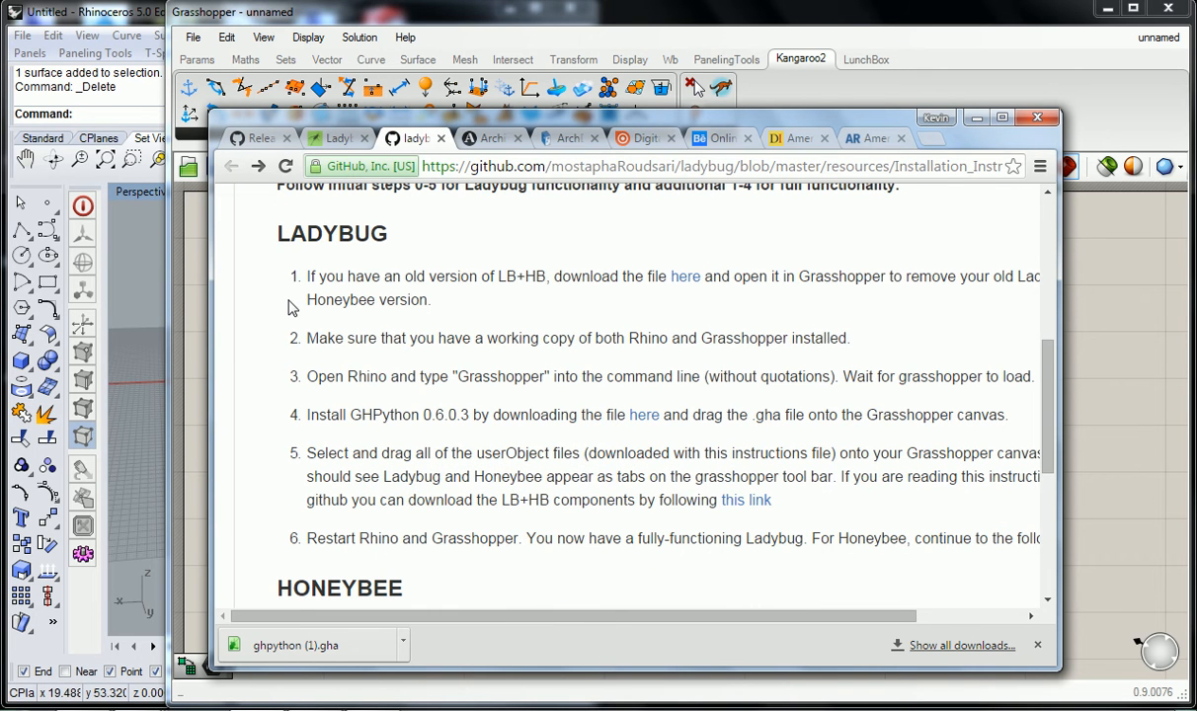
scroll(838, 344, "down", 1)
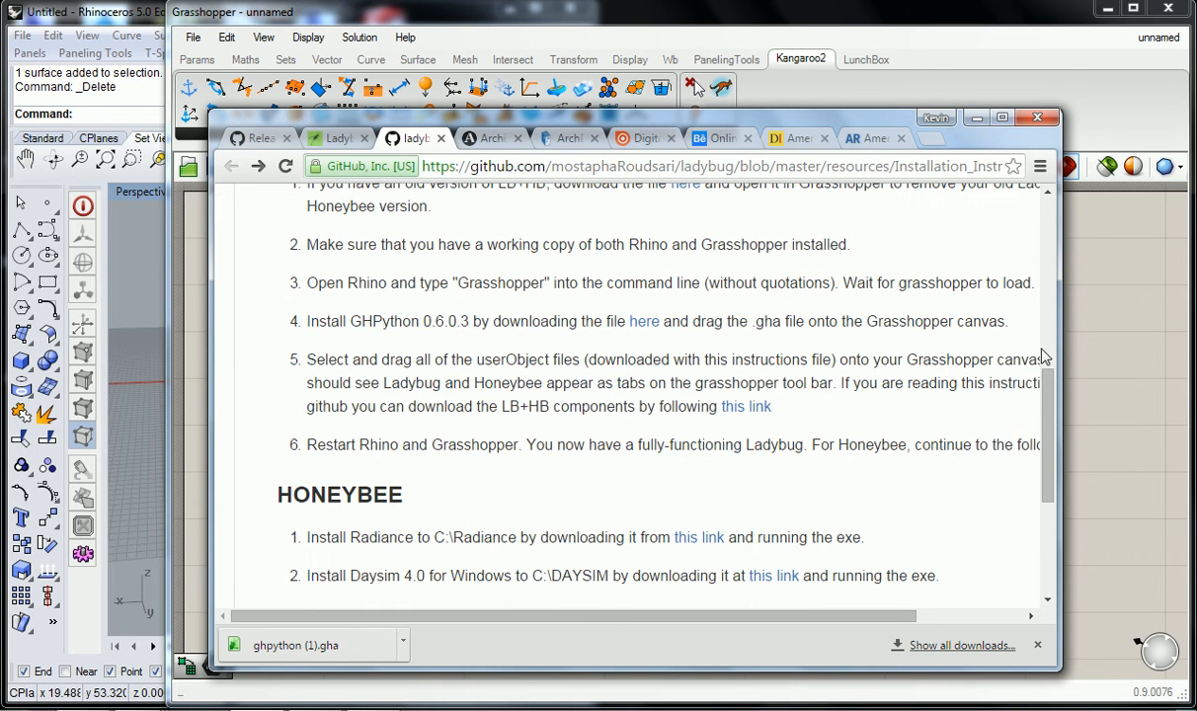
left_click_drag(1059, 336, 1152, 331)
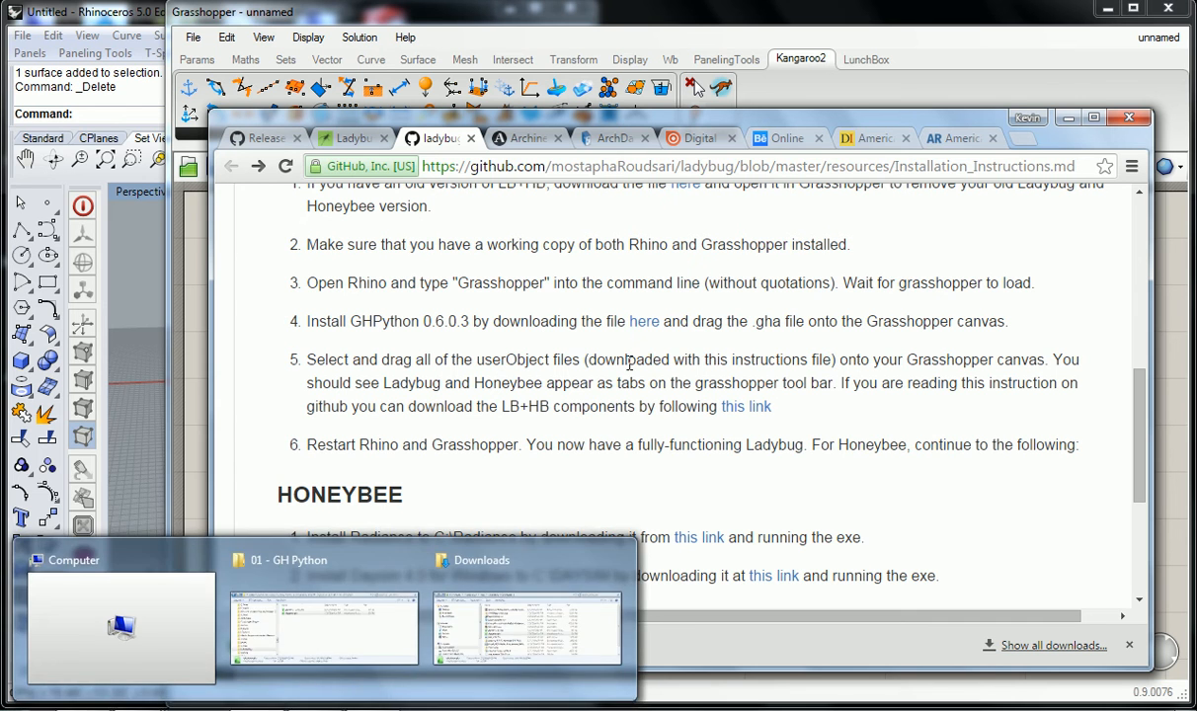
Step: Open the 02 - LB HB subfolder of LB & HB in the file explorer and minimize the browser to uncover Grasshopper
mouse_move(310, 704)
left_click(308, 587)
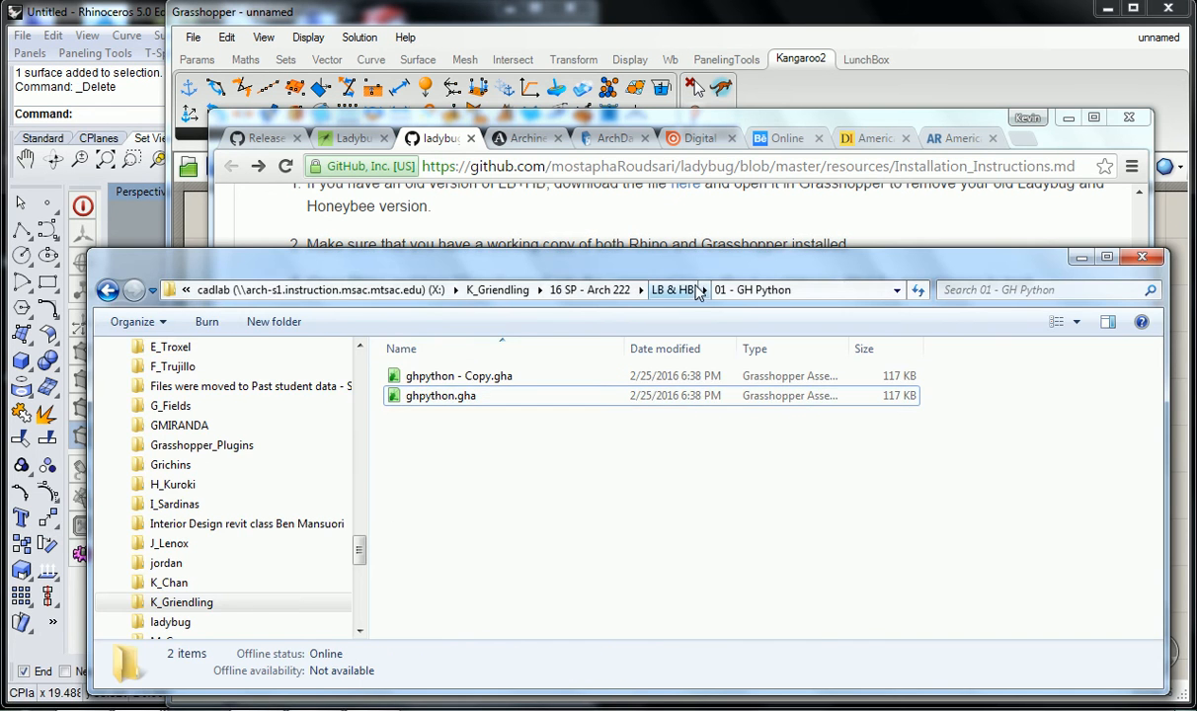
left_click(674, 289)
double_click(442, 394)
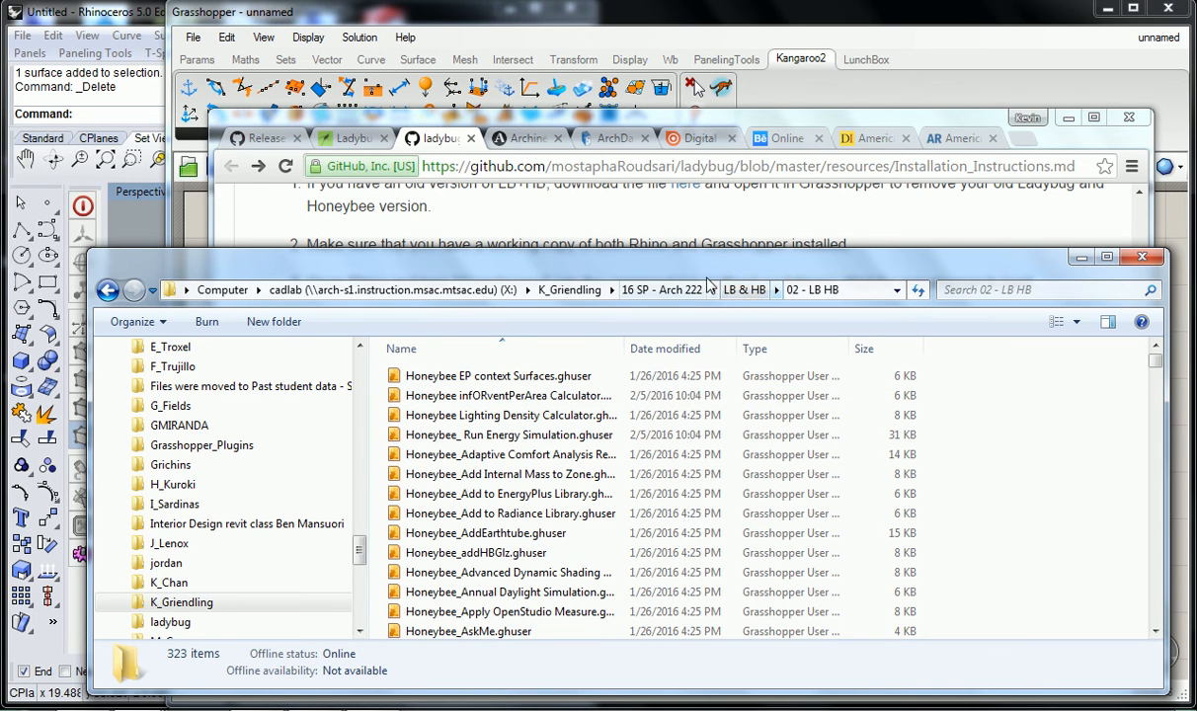
left_click(1068, 118)
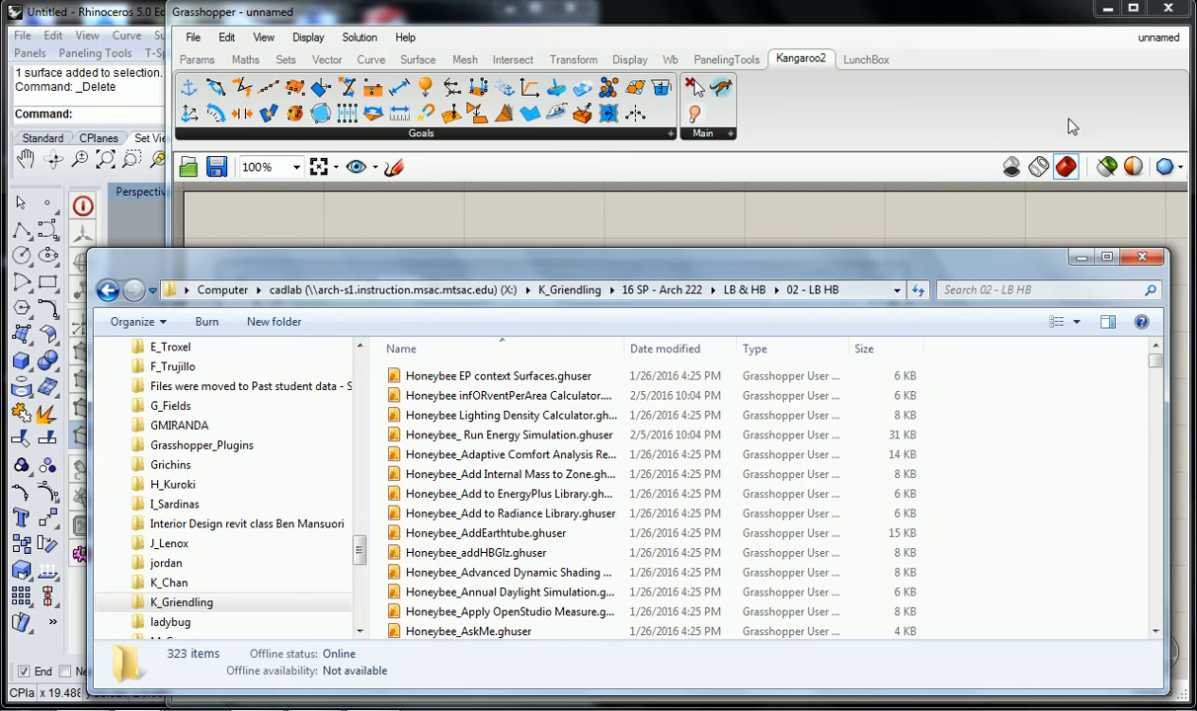
Step: Select the user object files from Honeybee EP context Surfaces.ghuser through Ladybug_Wind Speed Calculator.ghuser in 02 - LB HB and review the selection
left_click(464, 377)
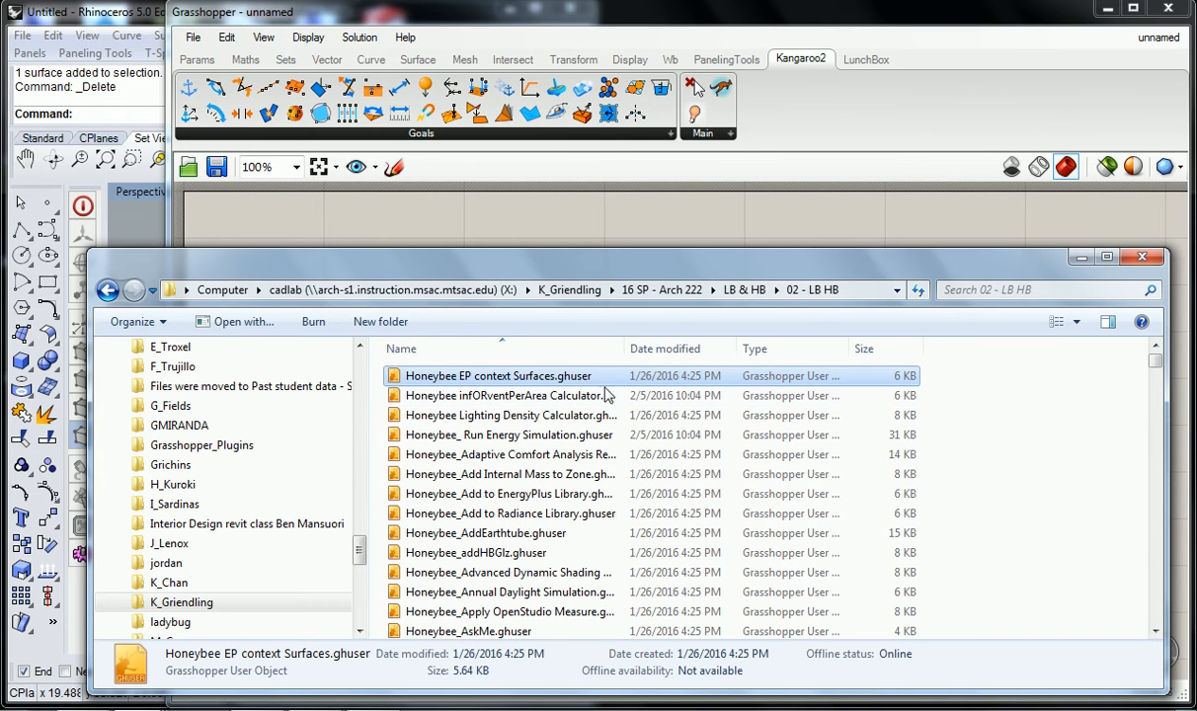
left_click_drag(623, 343, 808, 372)
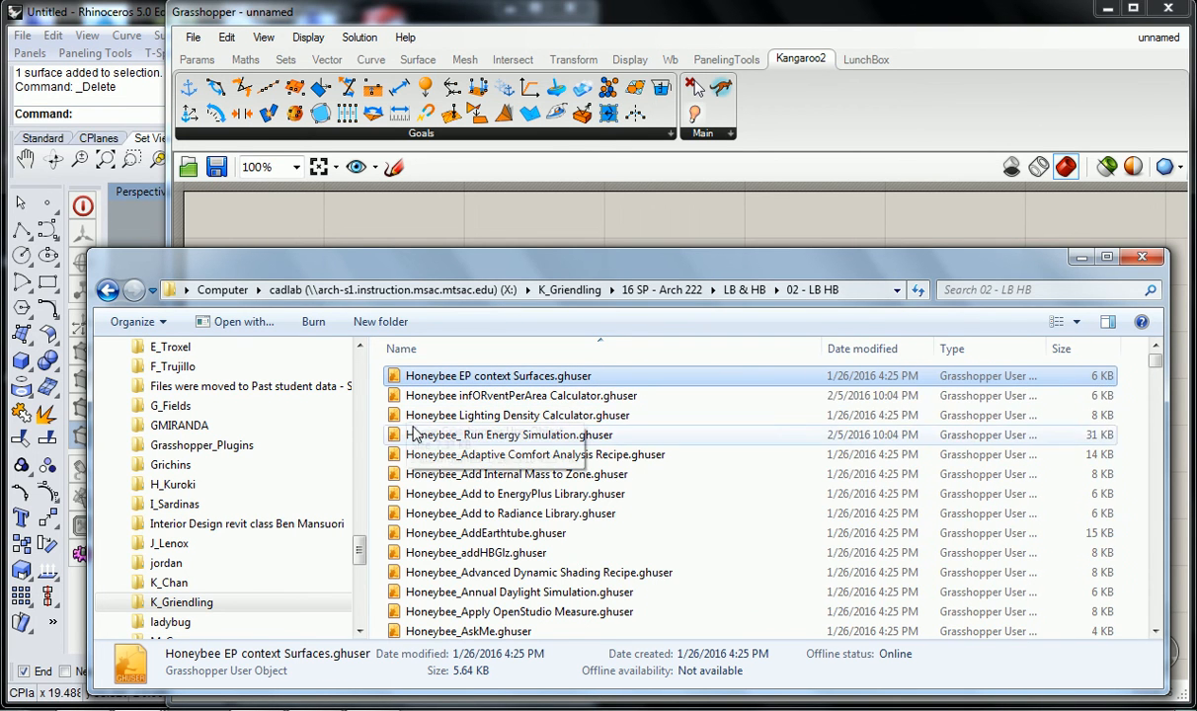
scroll(464, 414, "down", 8)
scroll(470, 485, "down", 20)
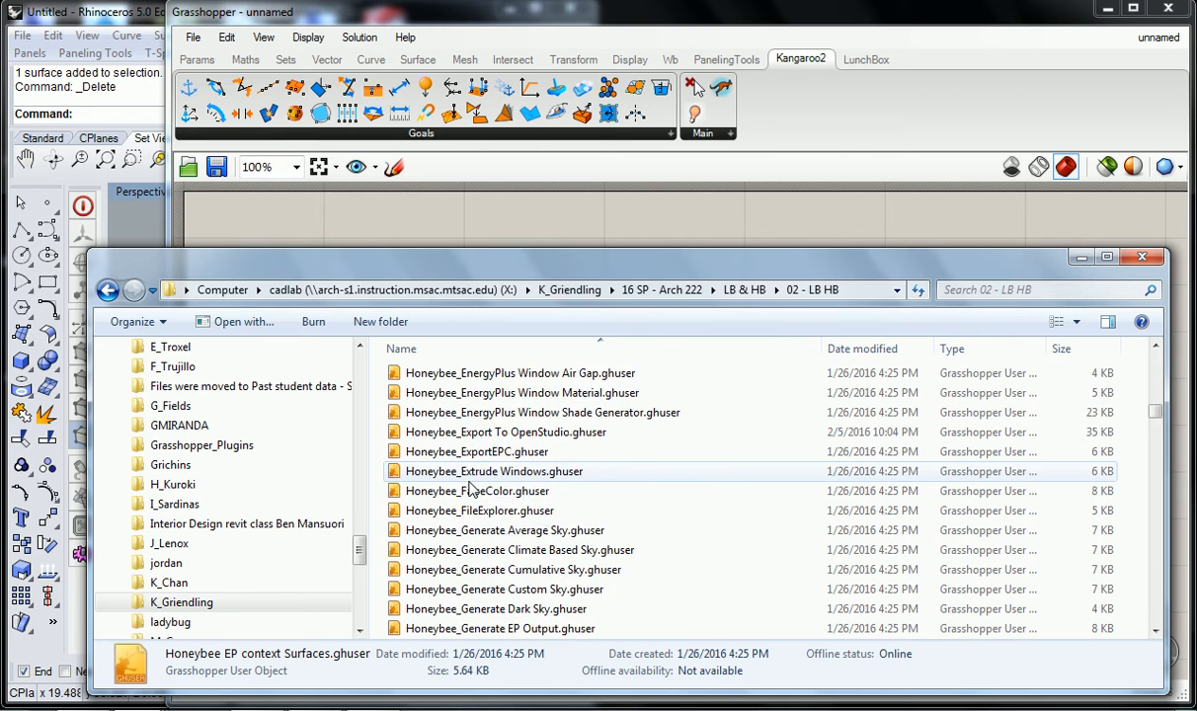
scroll(472, 491, "down", 20)
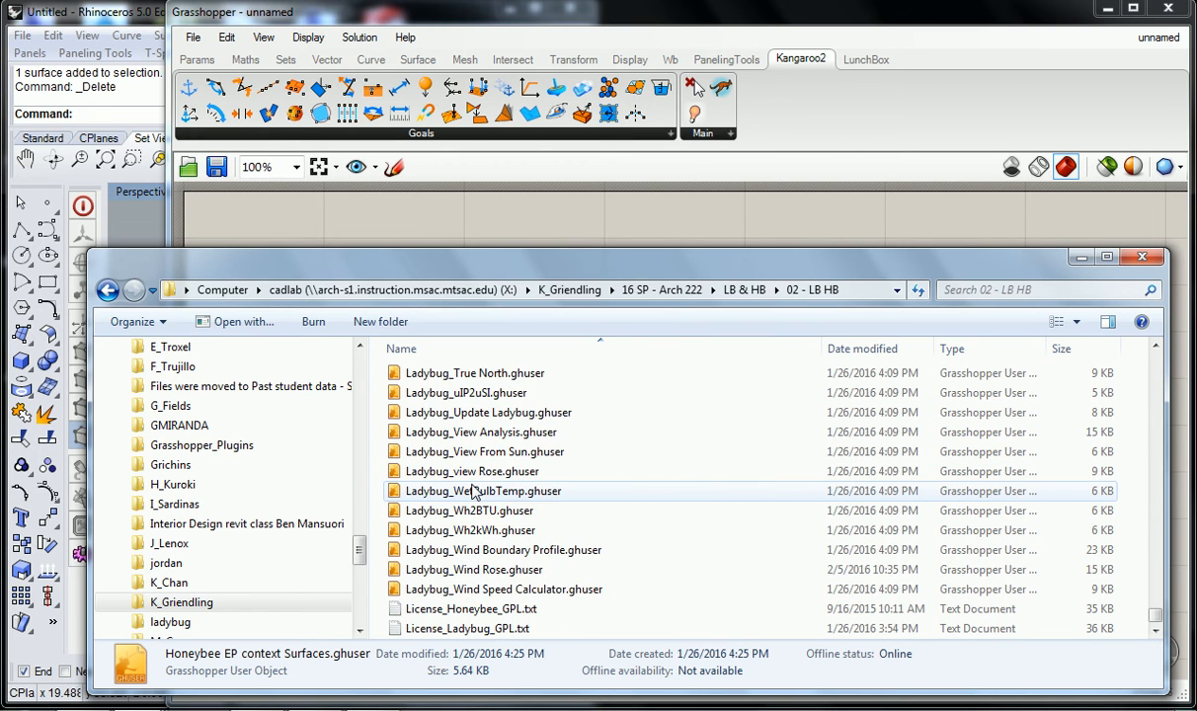
left_click(439, 589, "shift")
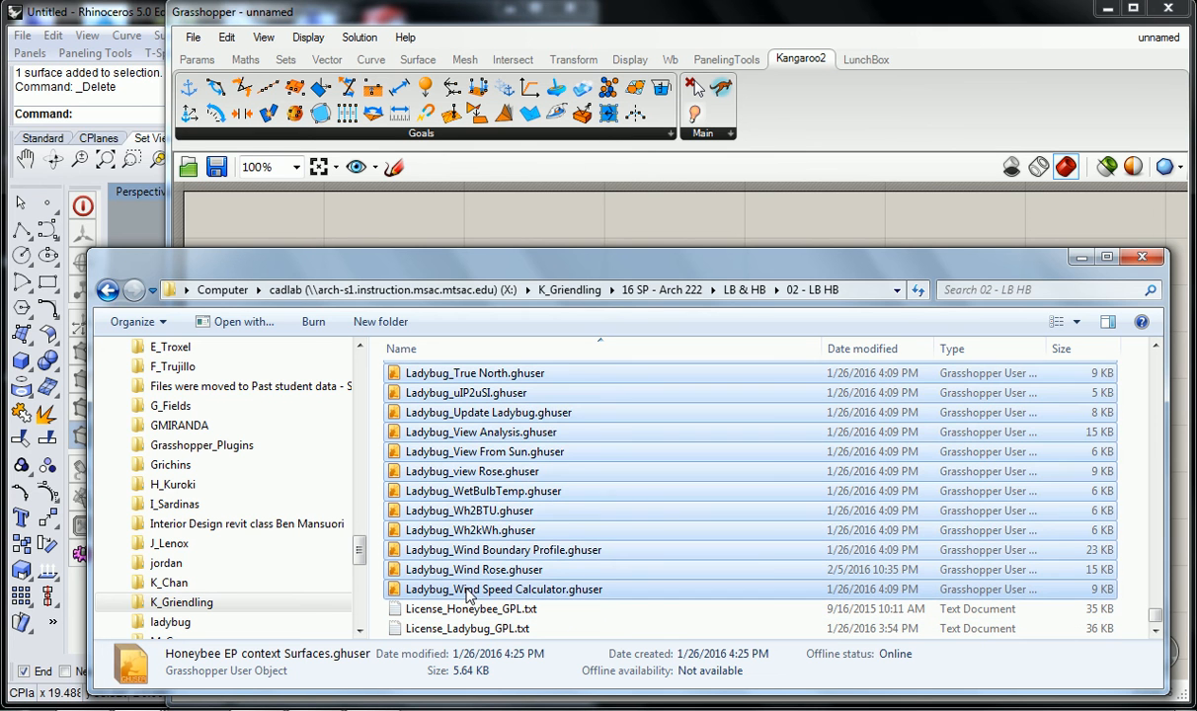
scroll(507, 403, "up", 20)
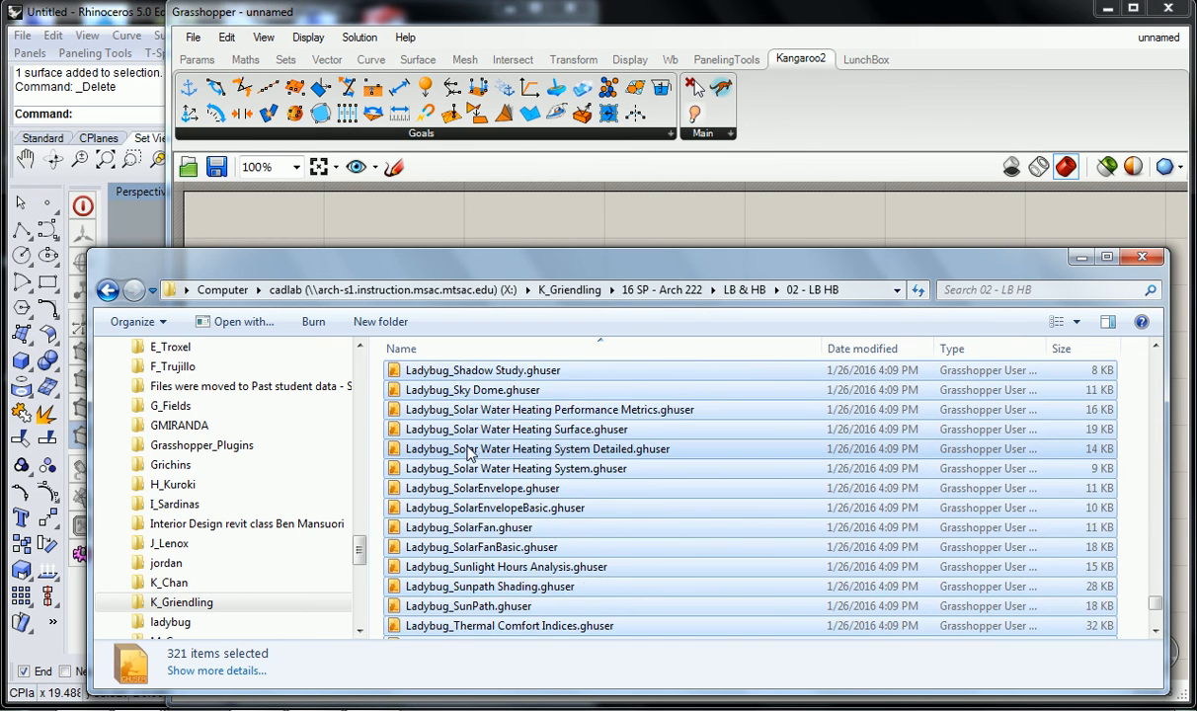
scroll(479, 444, "up", 8)
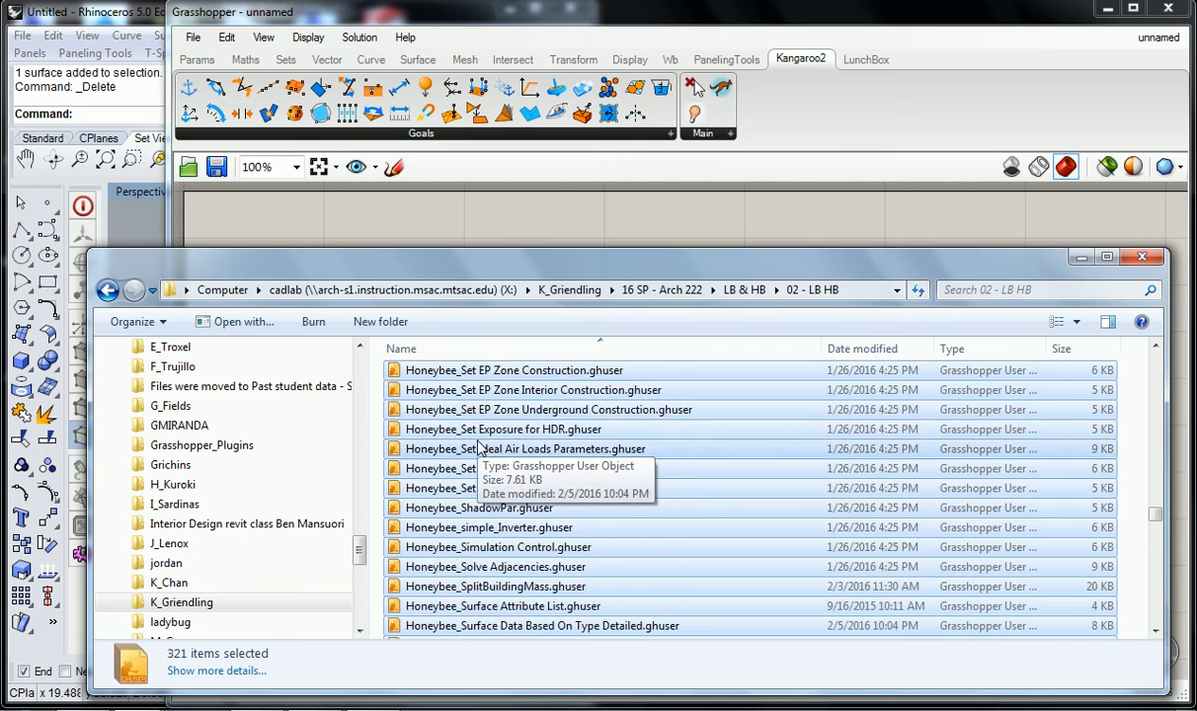
scroll(484, 449, "down", 7)
scroll(494, 456, "up", 5)
scroll(494, 456, "up", 8)
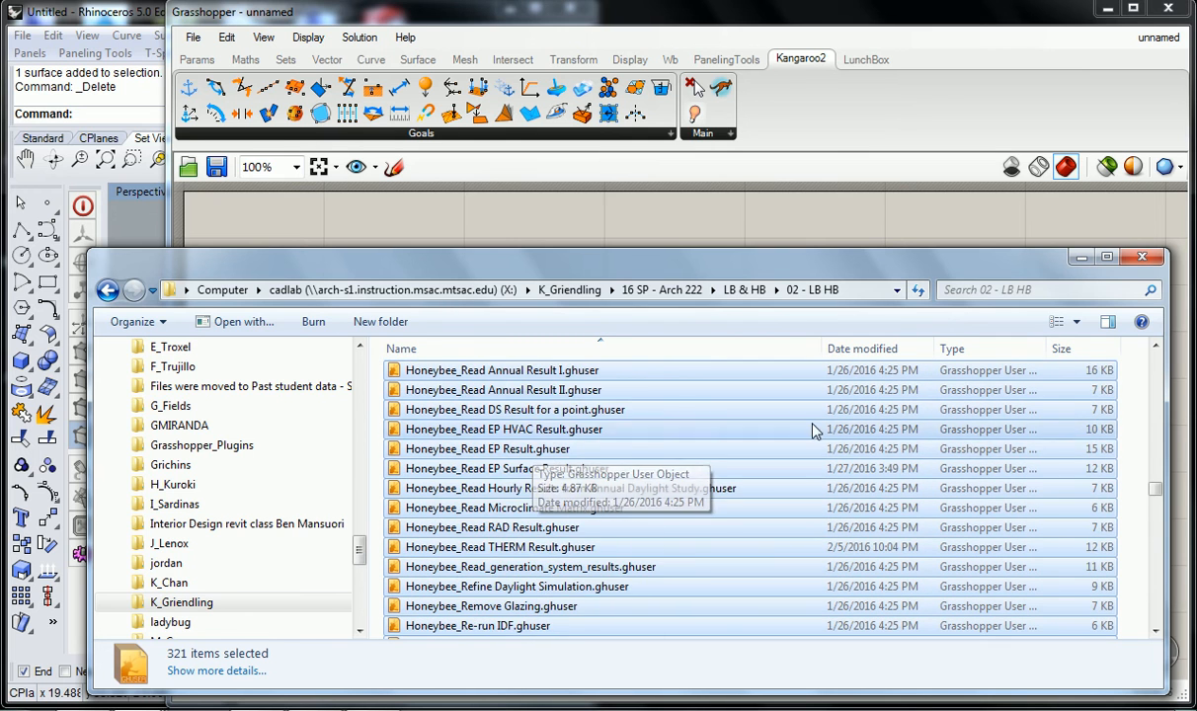
scroll(632, 464, "up", 20)
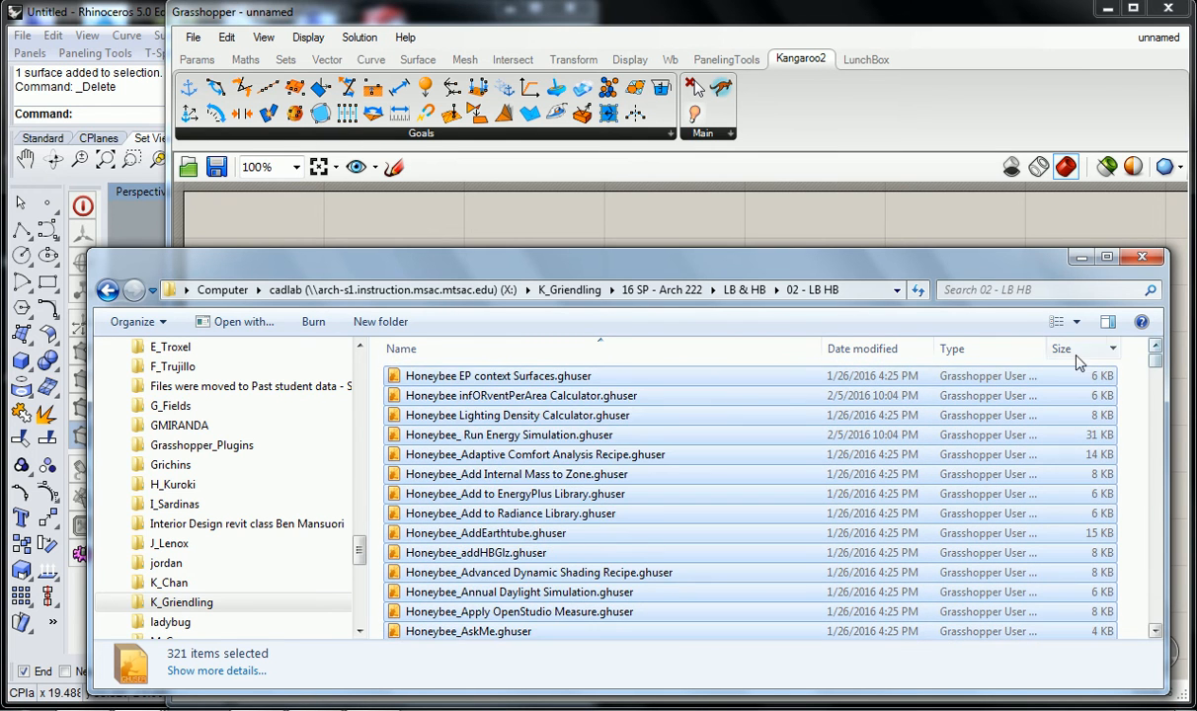
Step: Select every file in the 02 - LB HB folder and load them all onto the Grasshopper canvas
left_click(909, 379)
mouse_move(1155, 362)
left_mouse_down()
mouse_move(1158, 540)
mouse_move(1155, 357)
left_mouse_up()
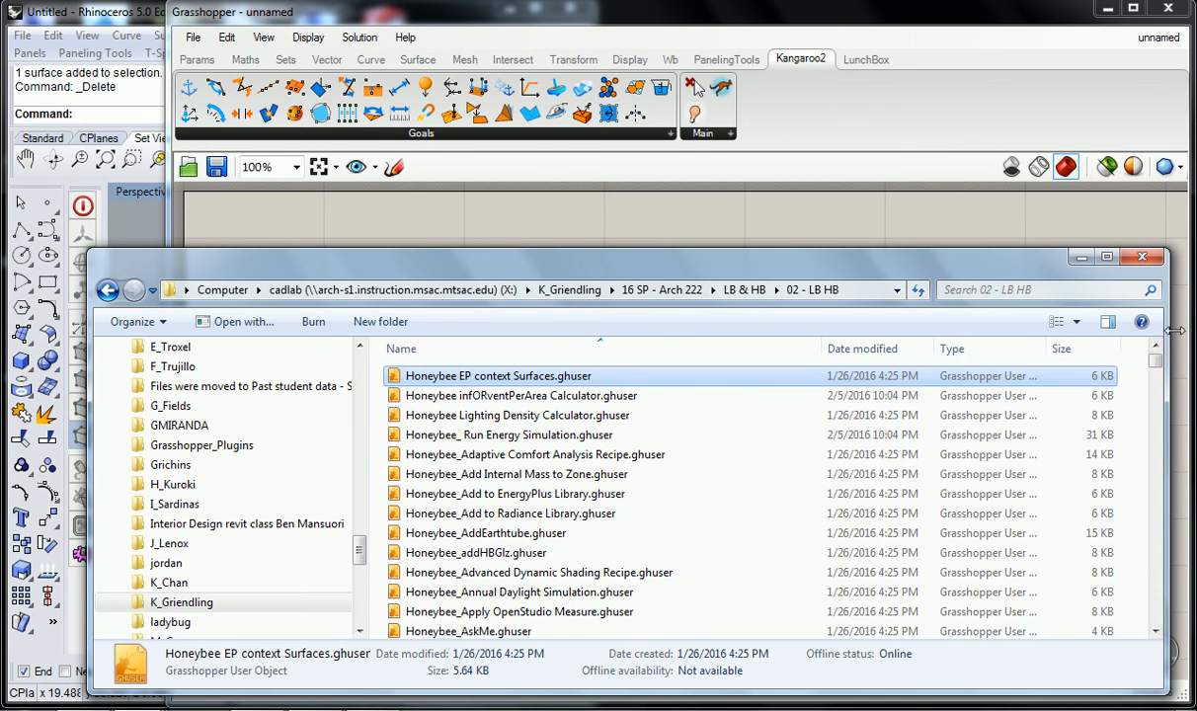
left_click(1156, 590)
left_click(1155, 589)
key("ctrl+a")
left_click_drag(466, 375, 491, 237)
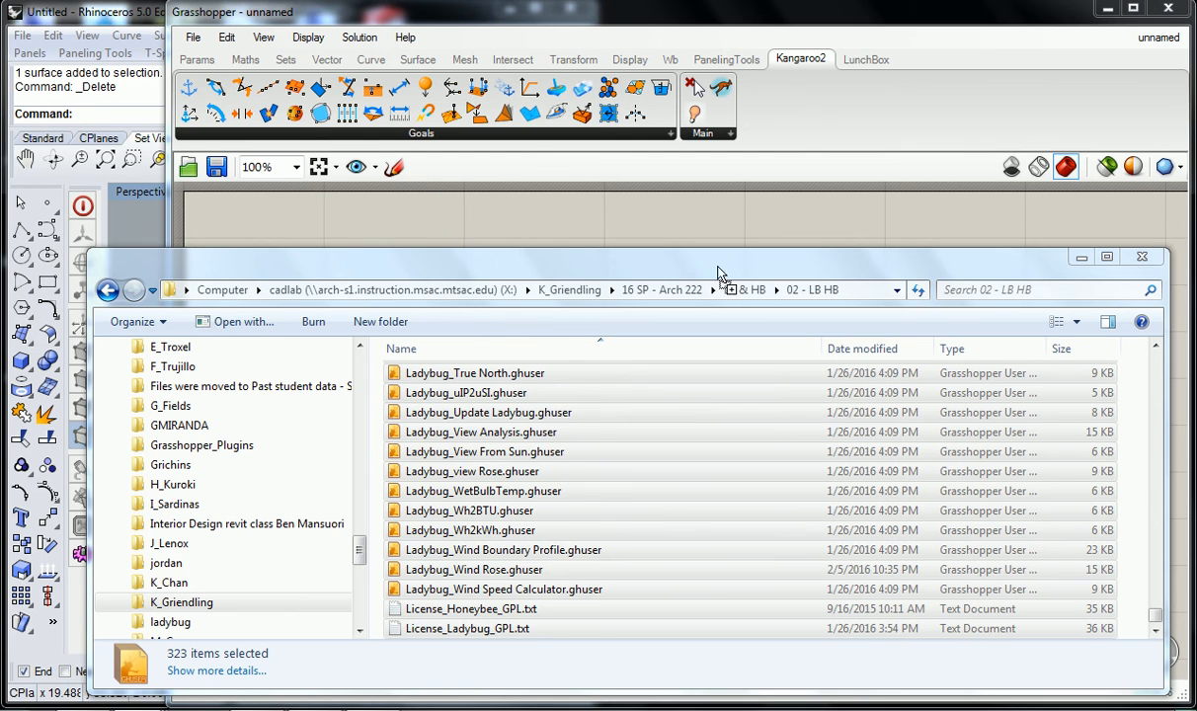
left_click(1082, 257)
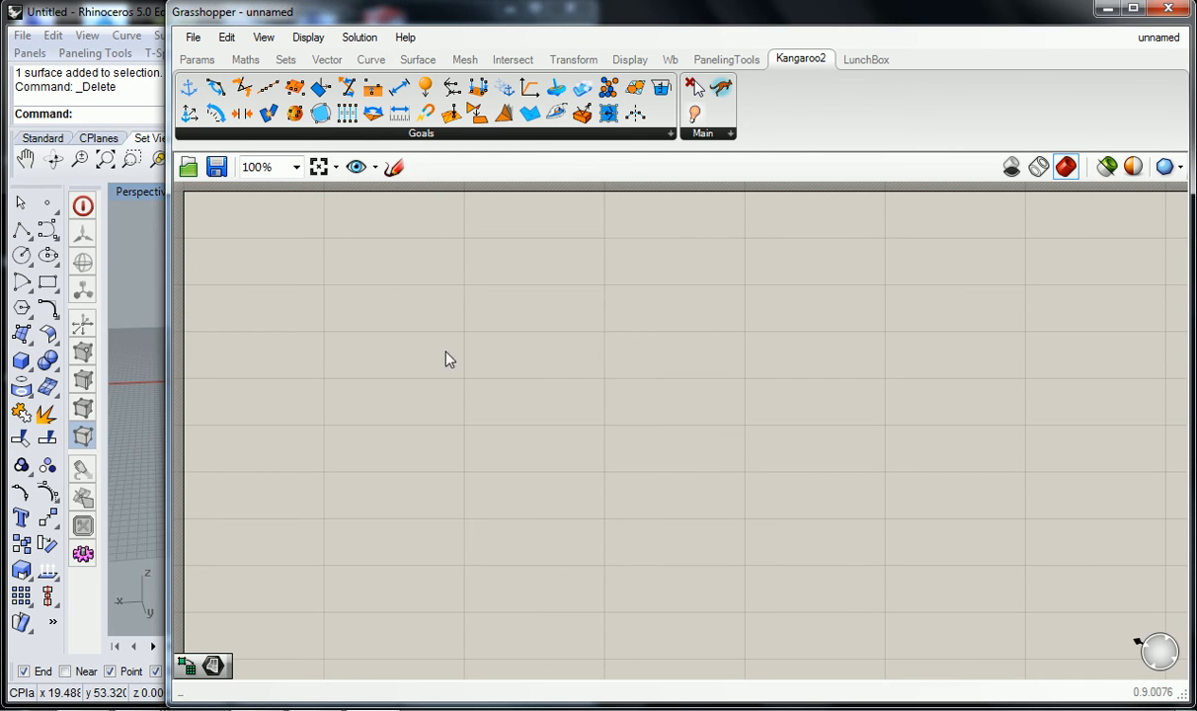
left_click(324, 710)
left_click(400, 638)
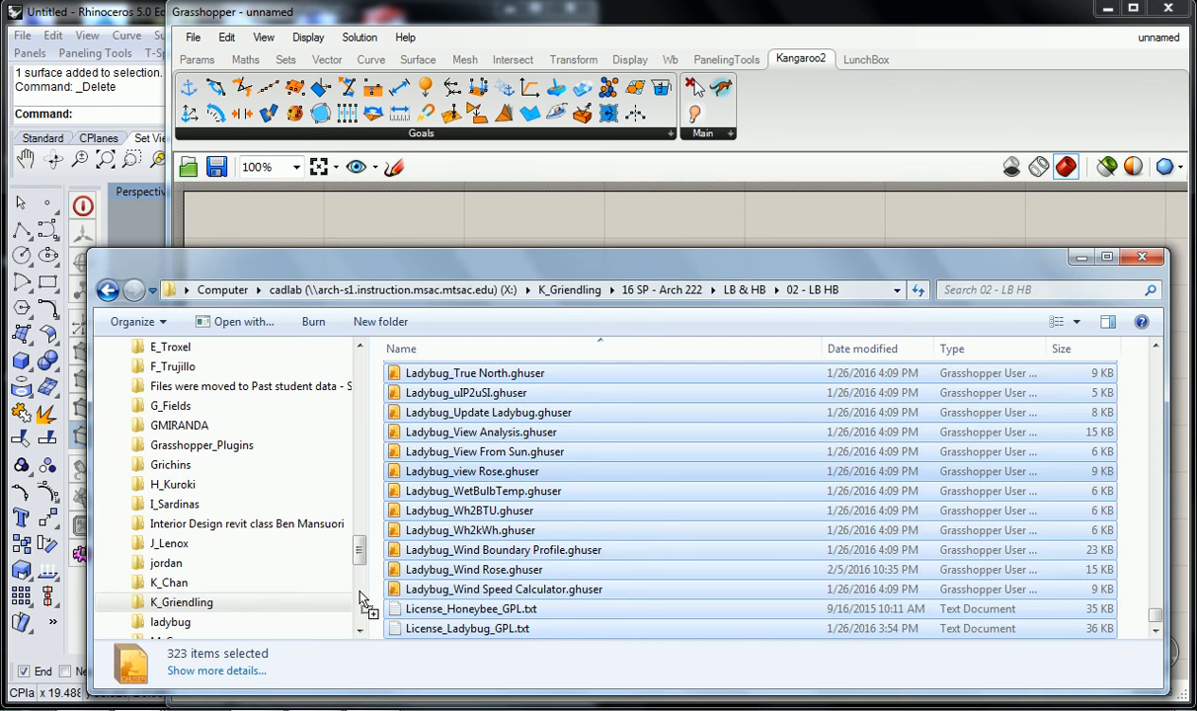
left_click_drag(550, 457, 605, 278)
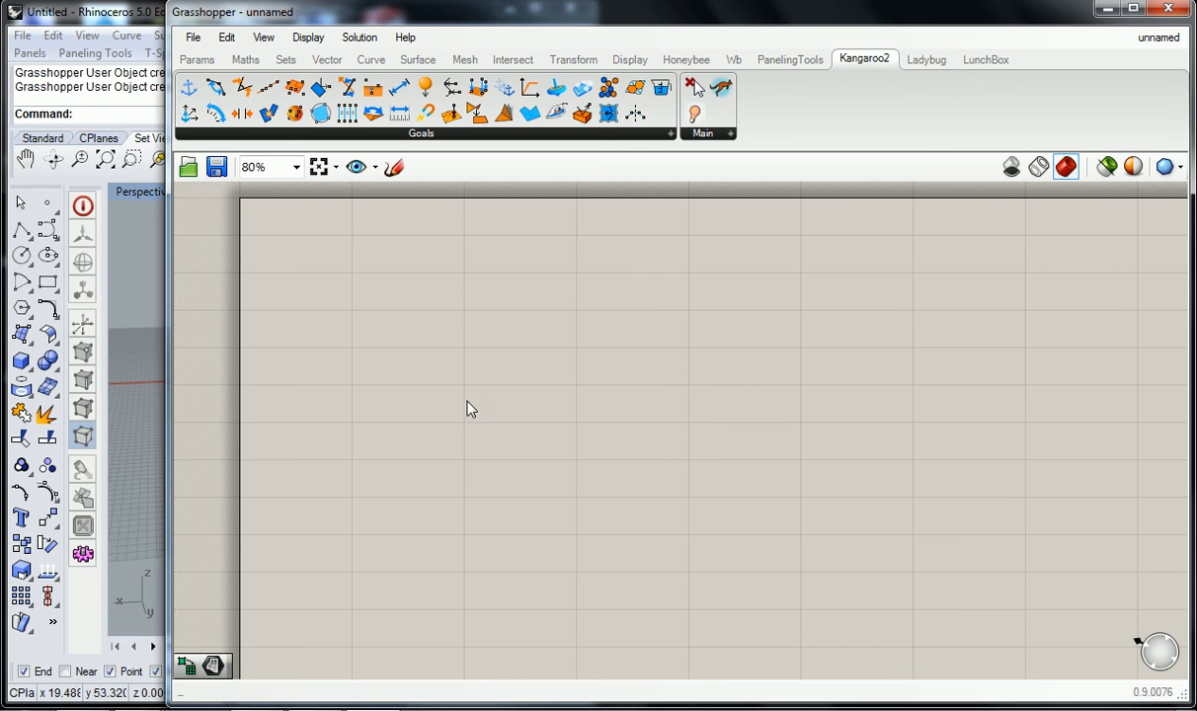
Step: Check which files remain in 02 - LB HB, then return to Grasshopper and display the Ladybug components
mouse_move(324, 710)
left_click(295, 633)
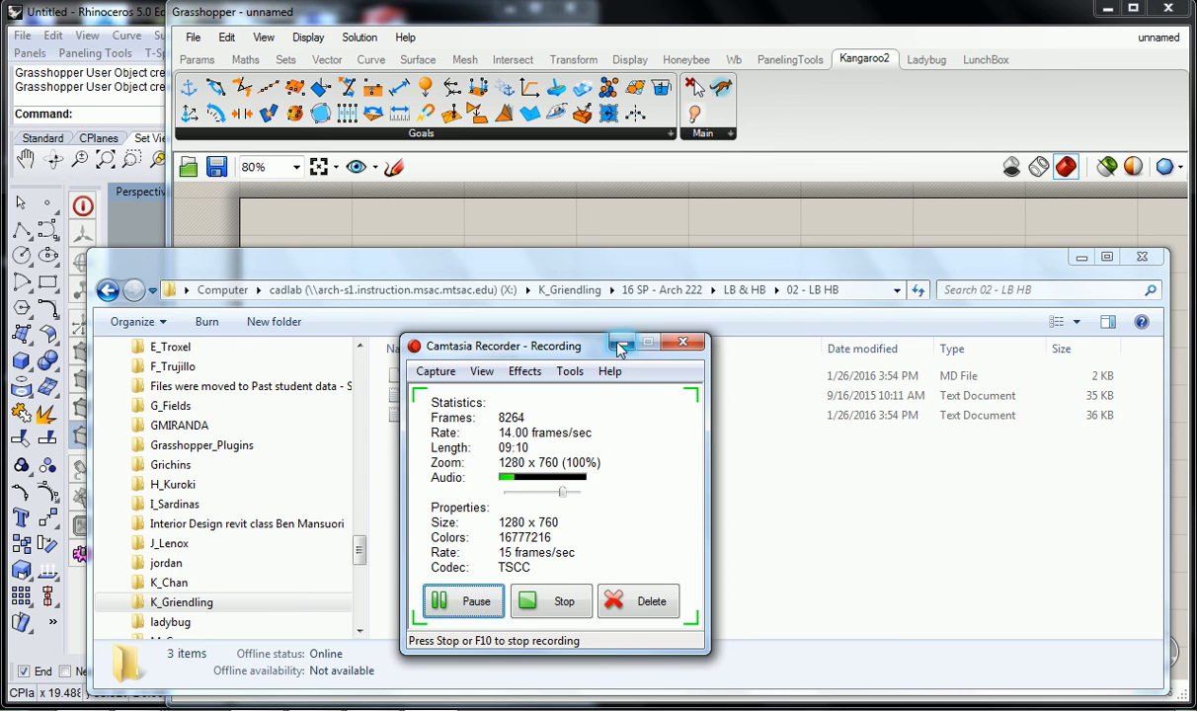
left_click(624, 342)
left_click(1081, 256)
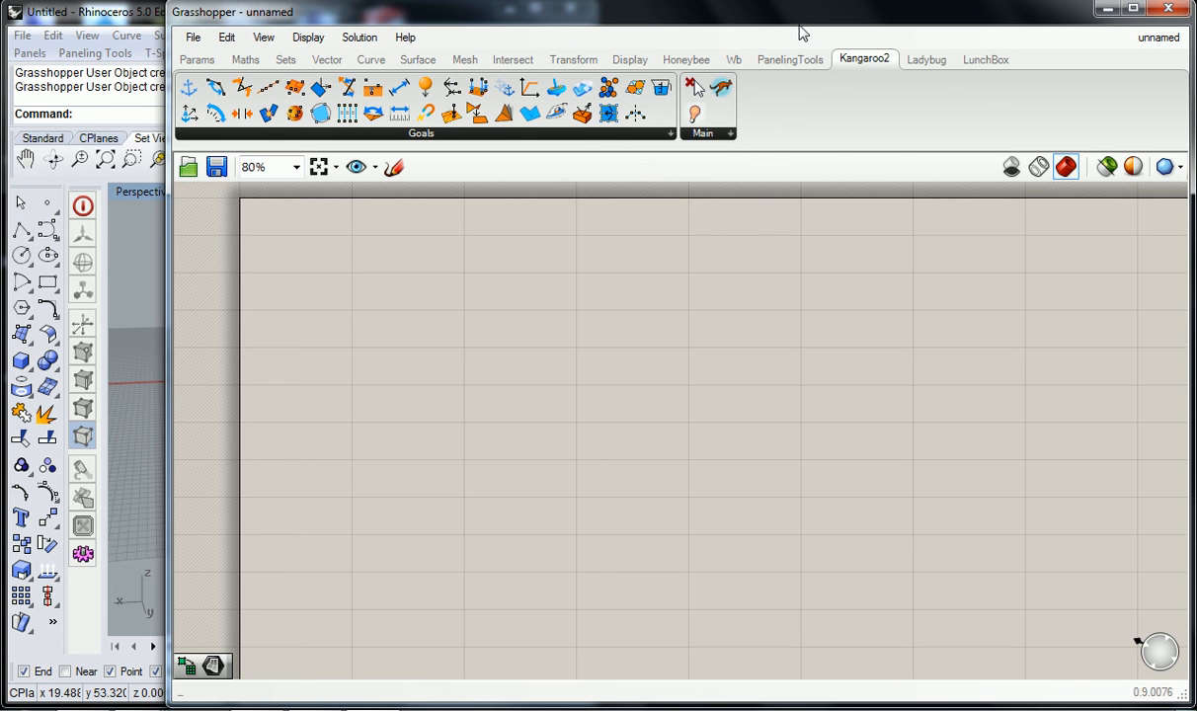
left_click(929, 61)
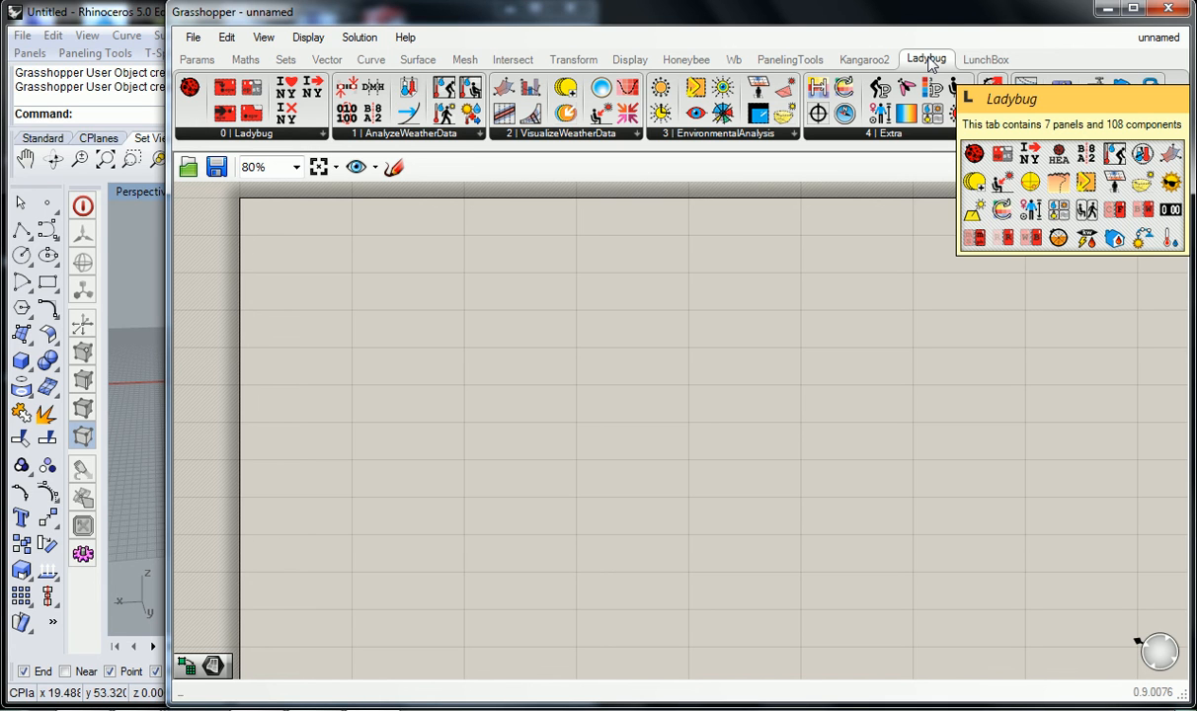
Step: Check the restart instruction on the GitHub page, then close Grasshopper and Rhino
left_click(280, 708)
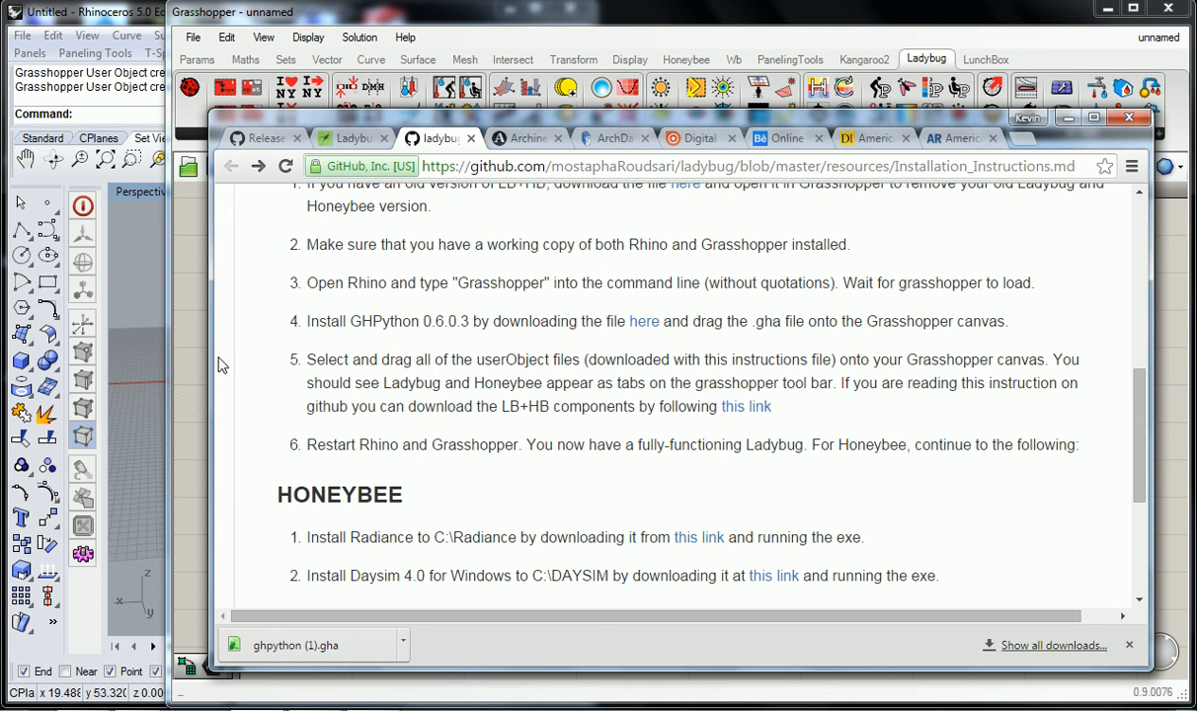
left_click(181, 299)
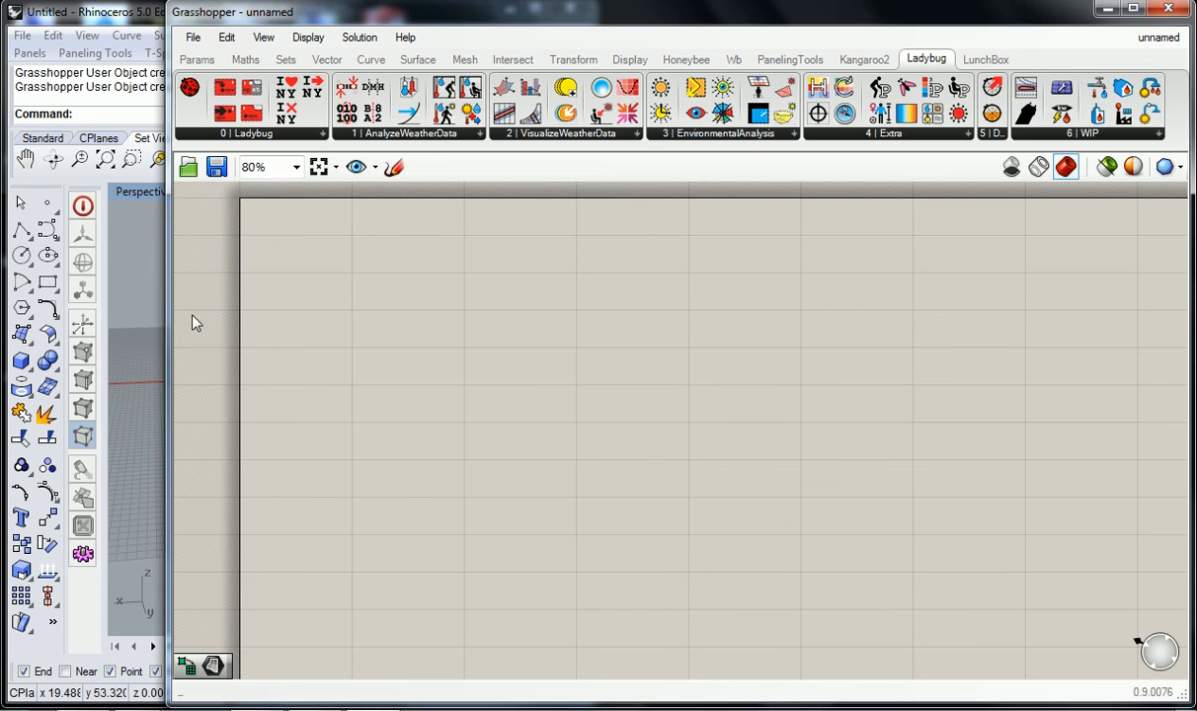
left_click(1171, 12)
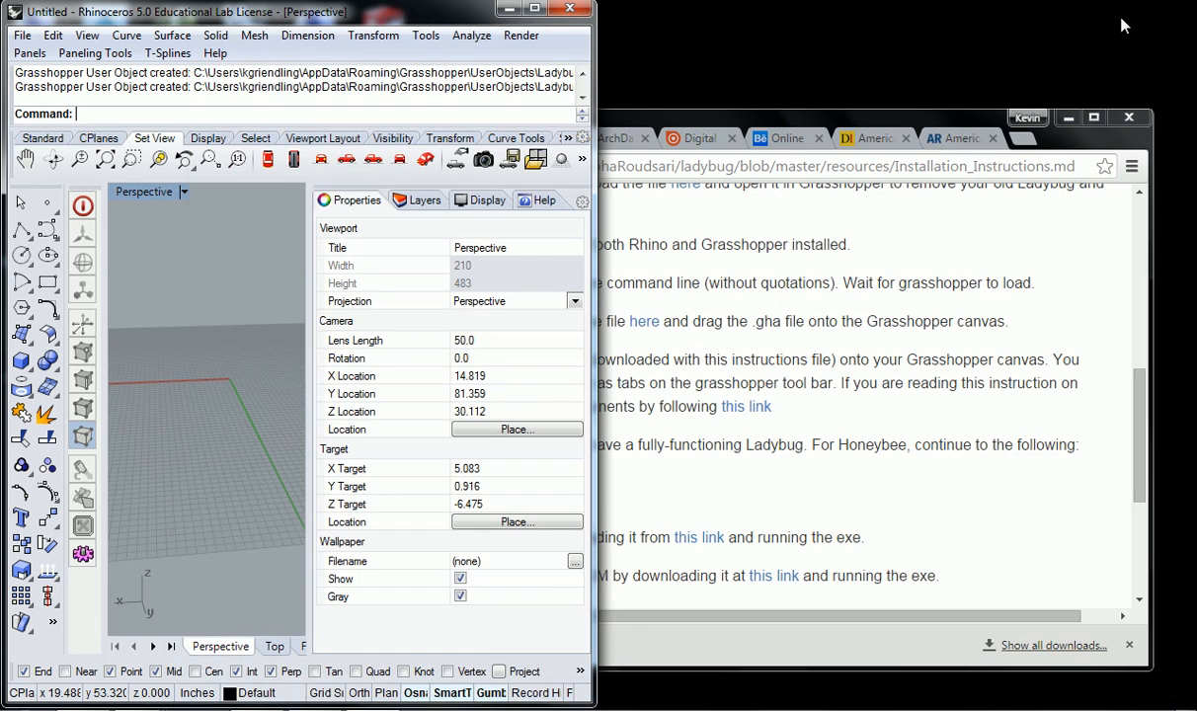
left_click(572, 10)
left_click(313, 404)
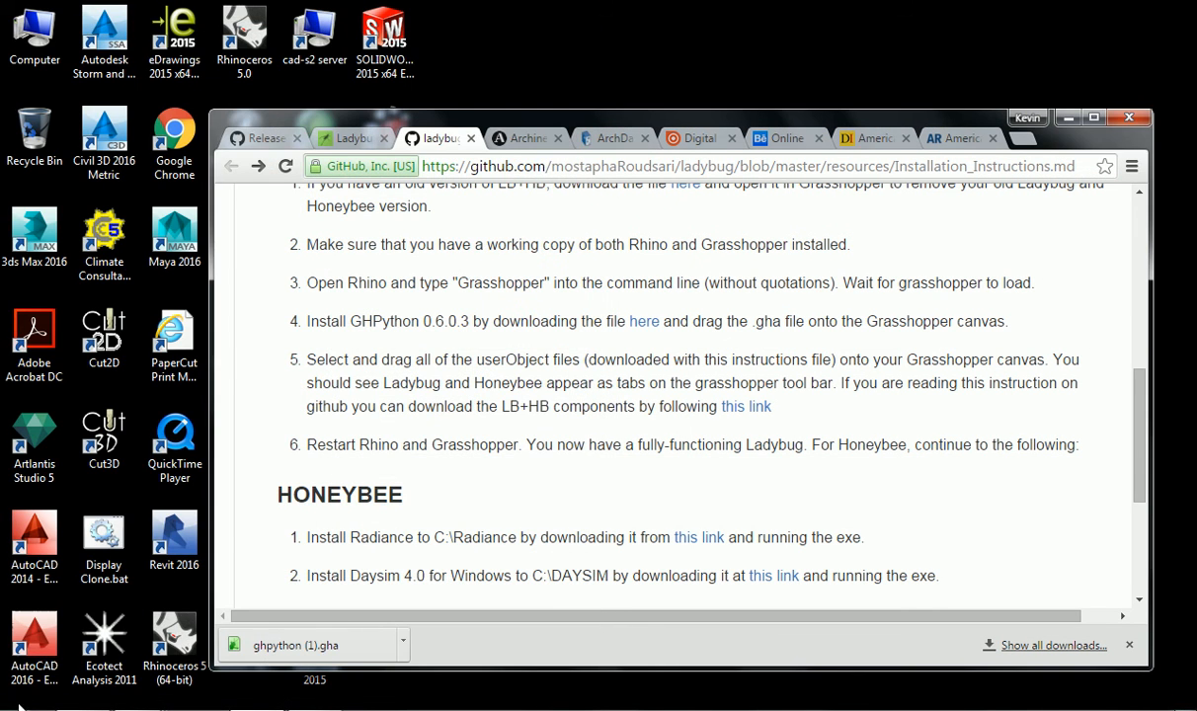
Step: Restart Rhino with the Small Objects - Inches template, postpone the NVIDIA driver update and maximize the Rhino window
left_click(20, 699)
left_click(116, 381)
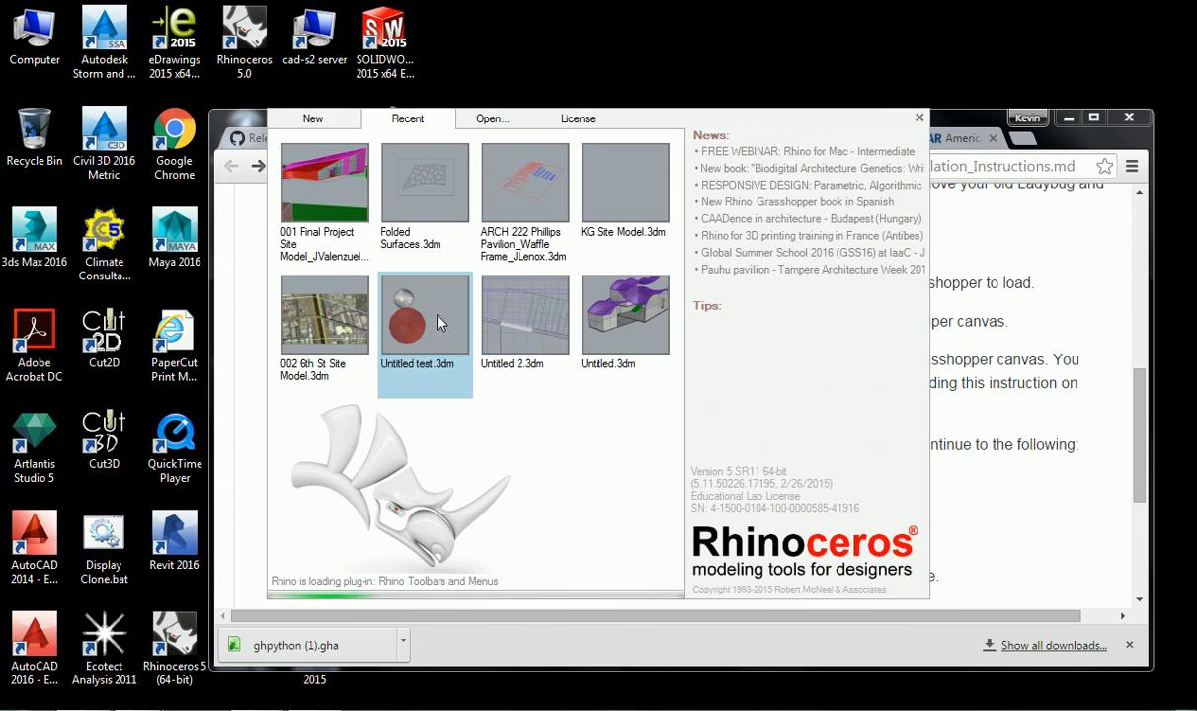
left_click(312, 118)
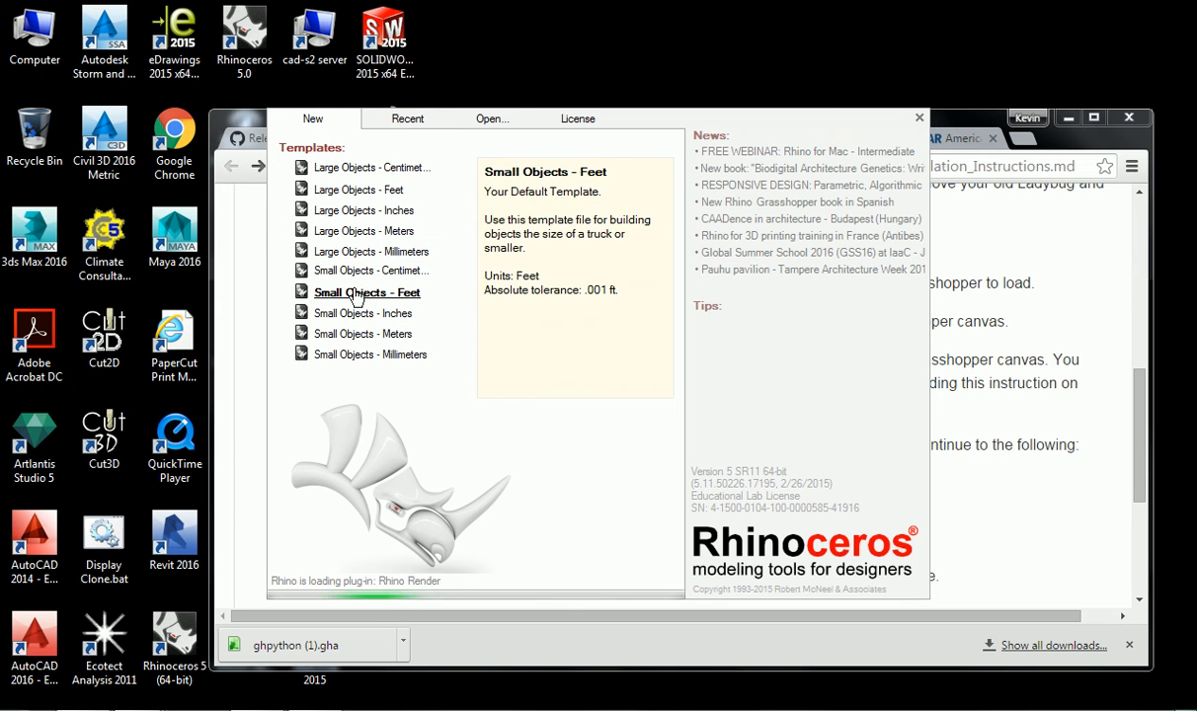
left_click(423, 311)
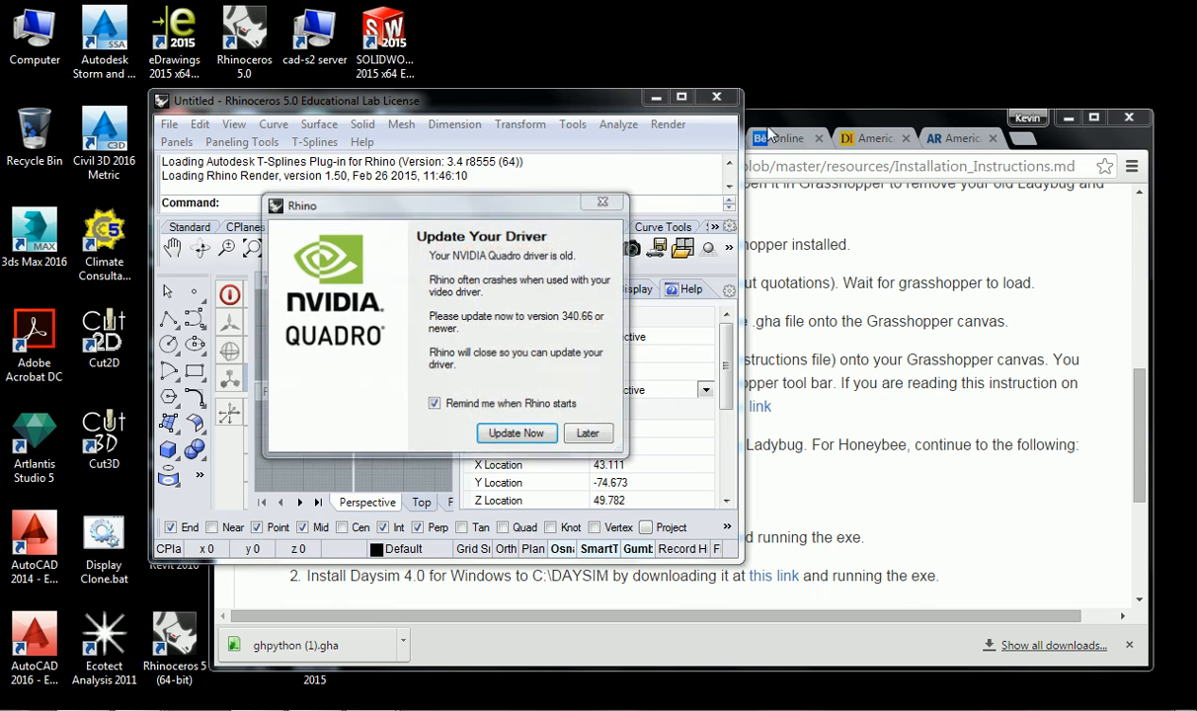
left_click(586, 433)
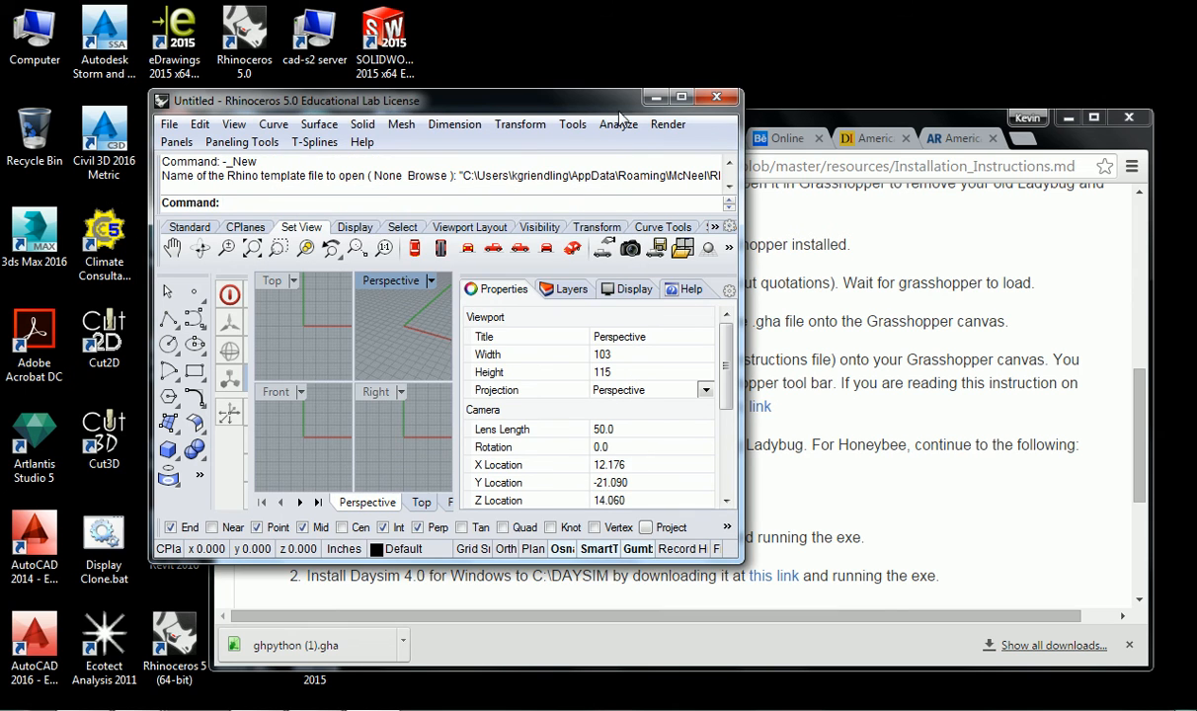
double_click(637, 99)
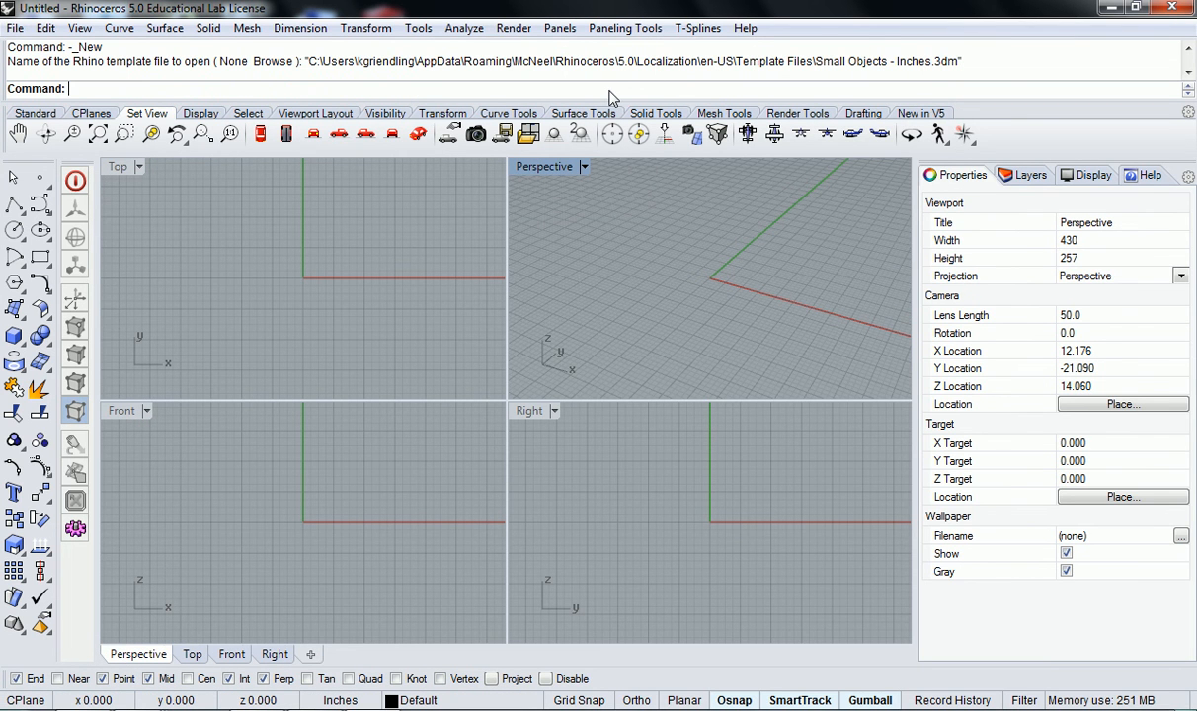
Step: Launch Grasshopper from the Rhino command line and display the Honeybee and Ladybug components
type("Grasshopper")
key("Return")
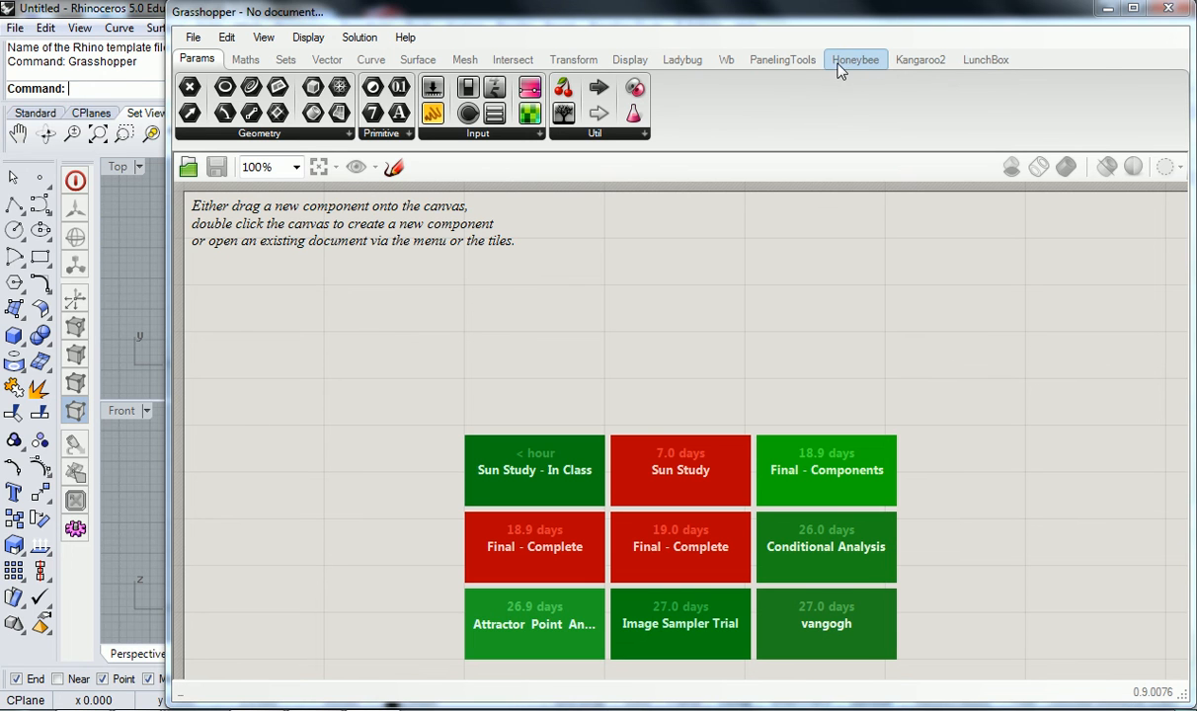
left_click(849, 61)
left_click(682, 62)
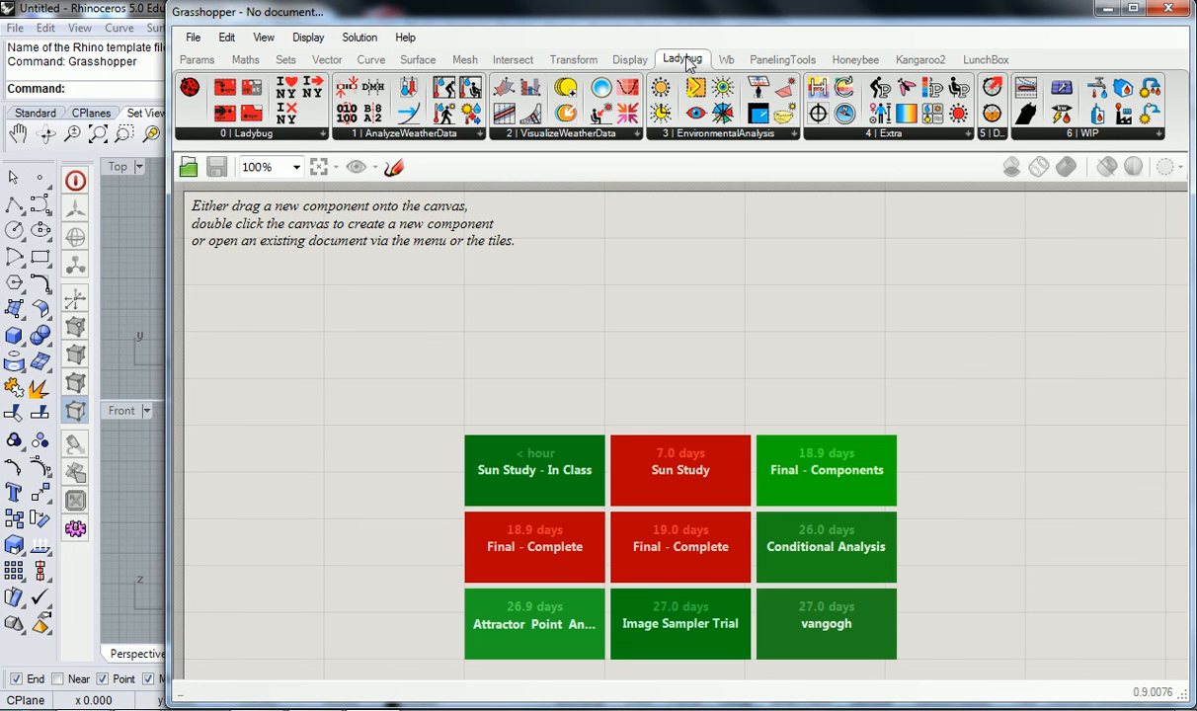